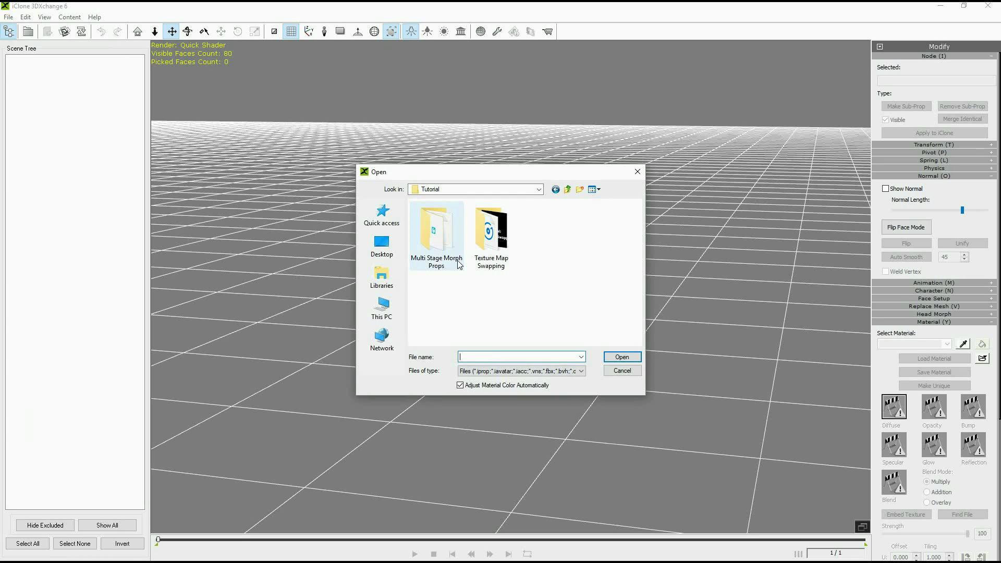
Load Object Phase 1.obj from the Multi Stage Morph Props folder into 3DXchange.
double_click(445, 264)
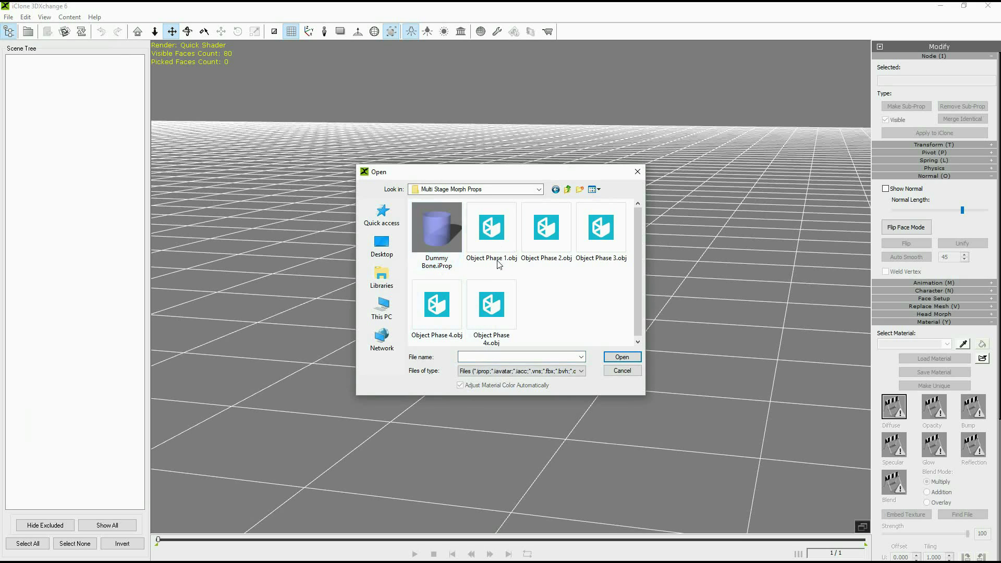
click(493, 243)
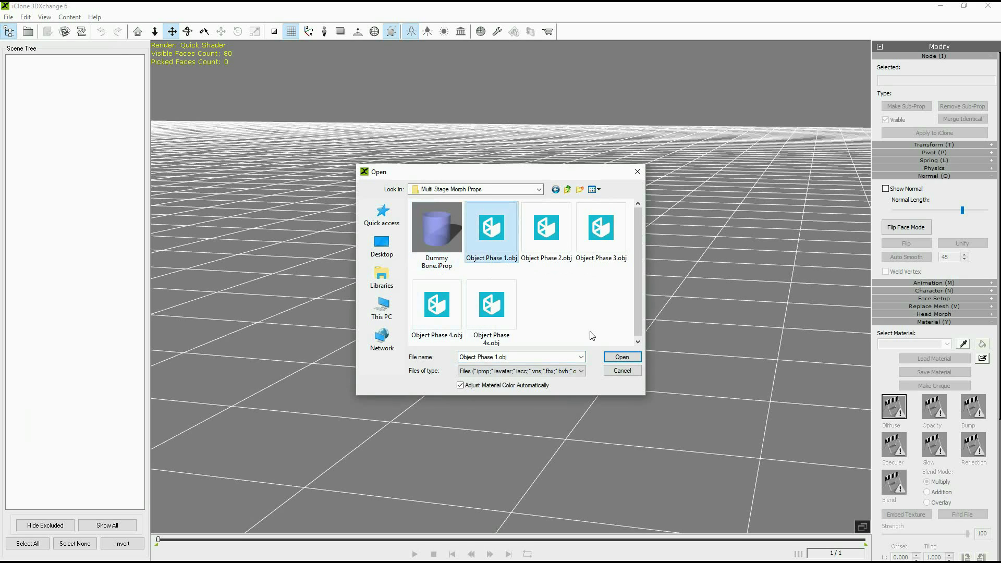
click(616, 360)
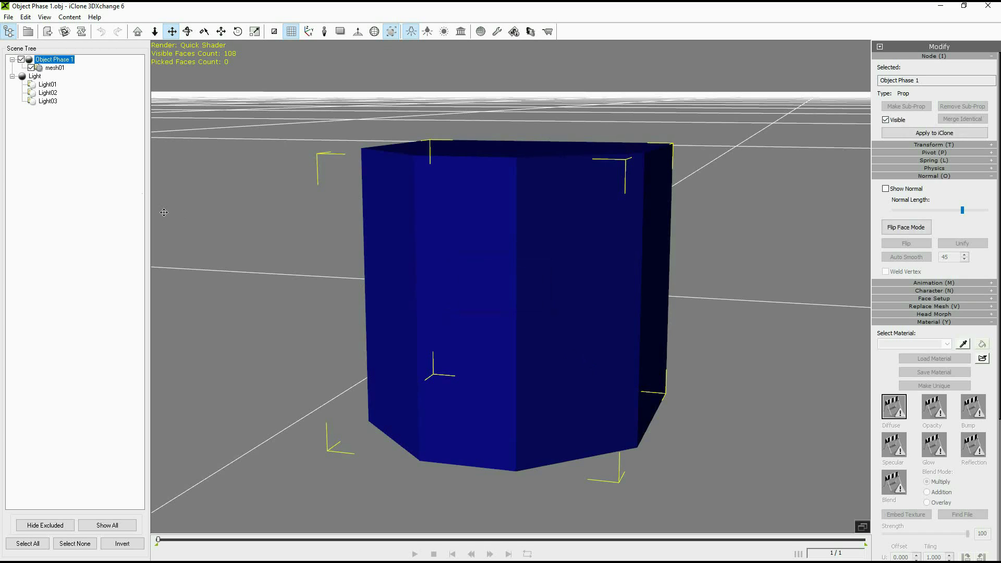
Auto-smooth mesh01 and export the prop to iClone, dismissing the success message.
click(55, 67)
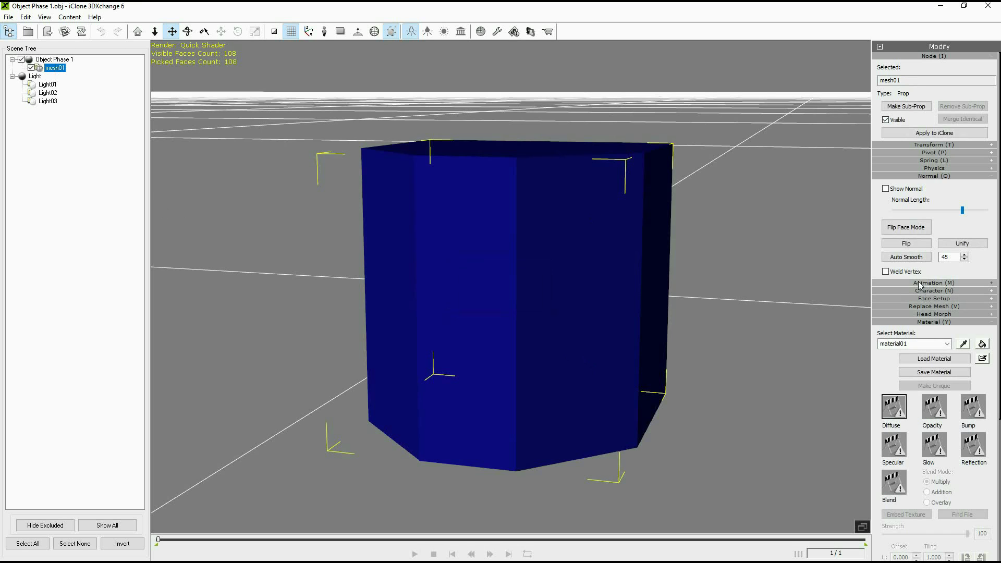
click(906, 257)
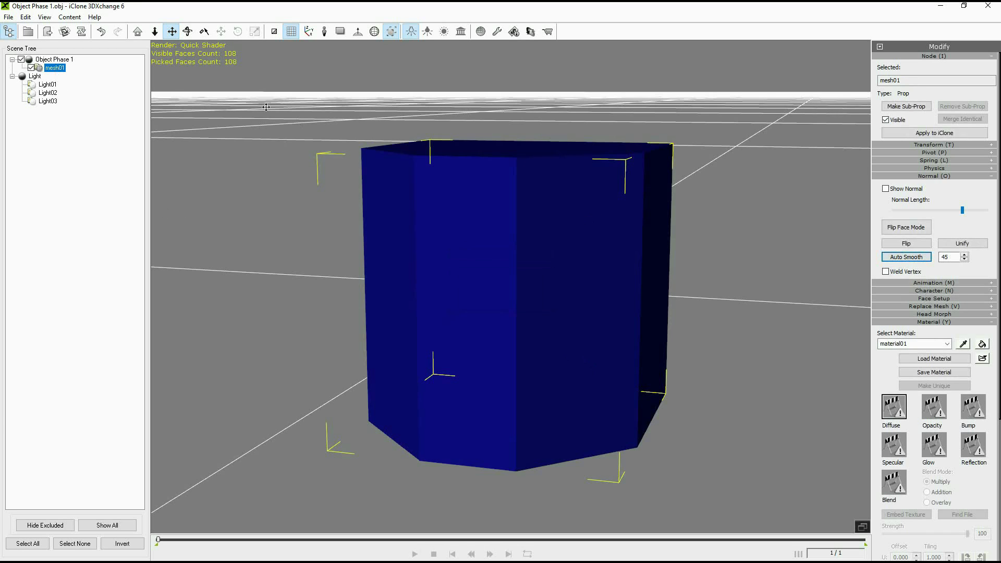
click(47, 33)
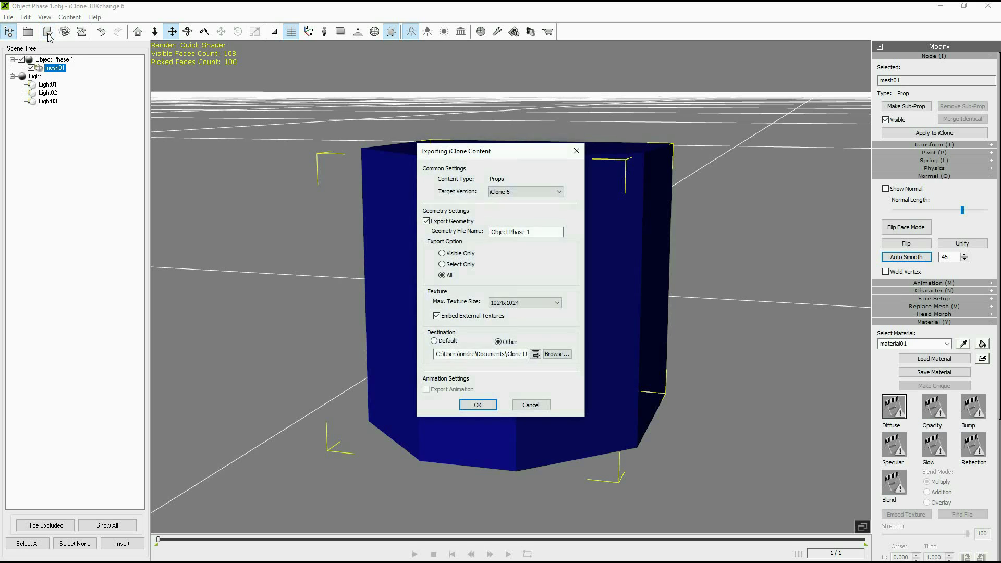
click(478, 405)
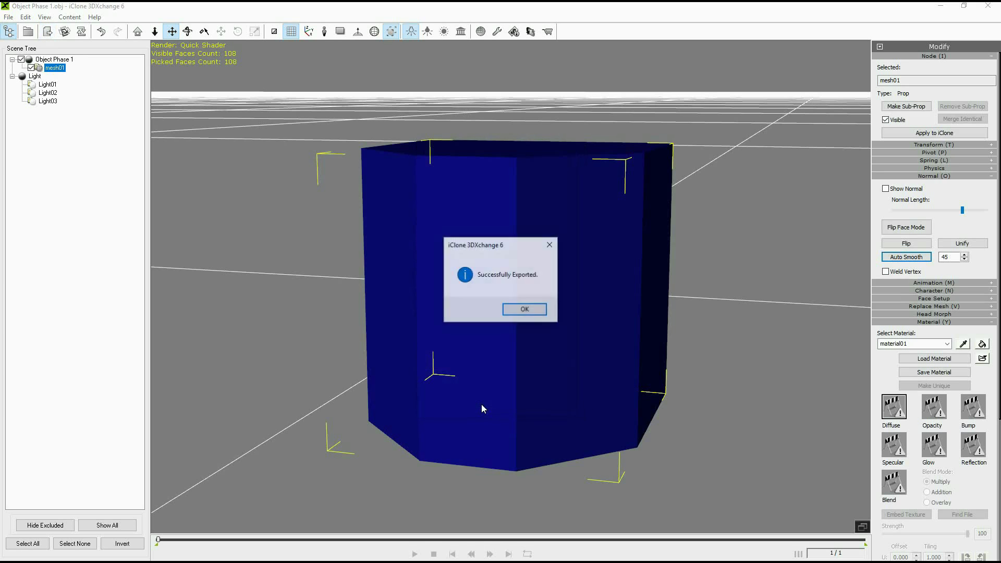
click(526, 311)
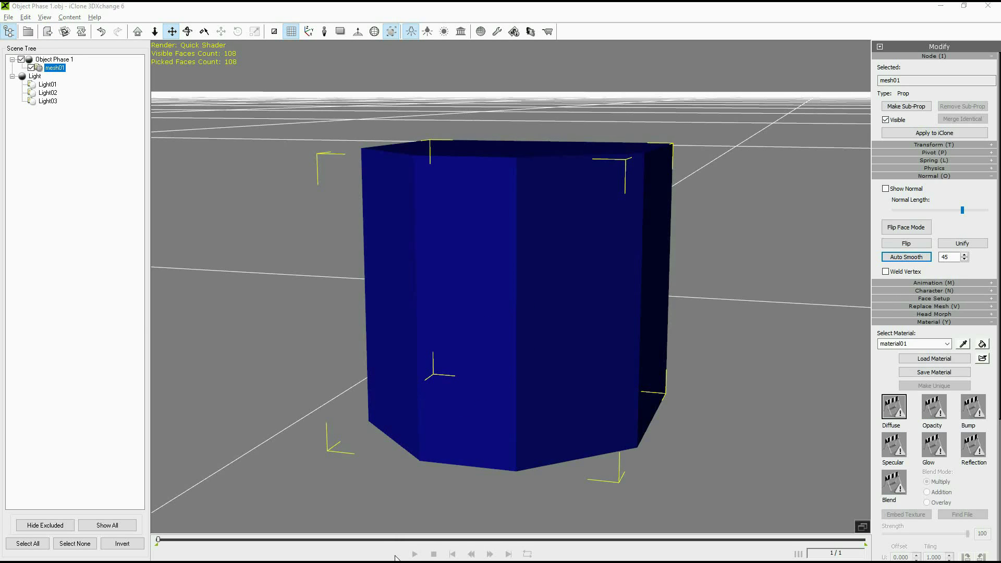
Import Object Phase 1.iProp into the iClone 6 Pro project.
key(alt+Tab)
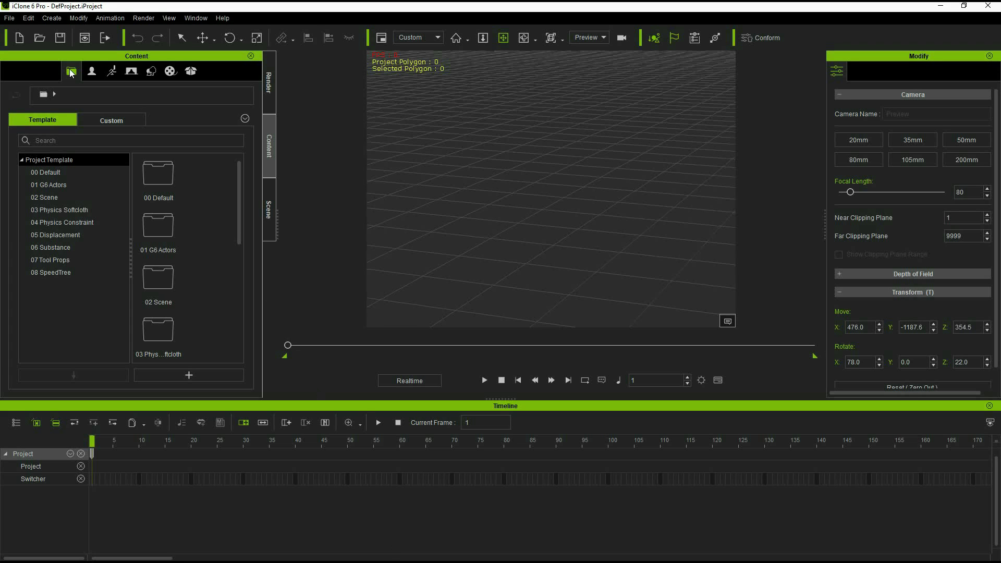
click(10, 20)
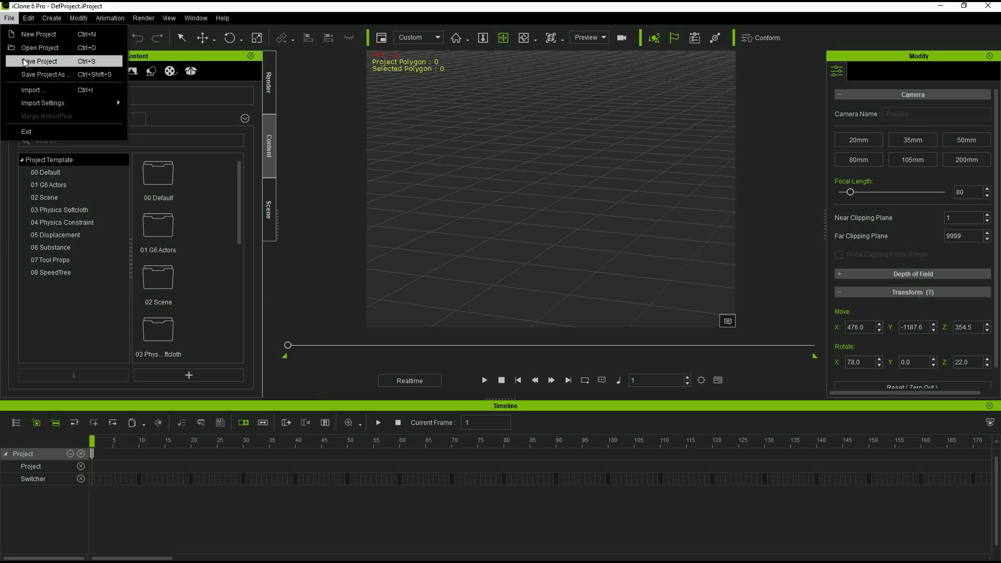
click(32, 90)
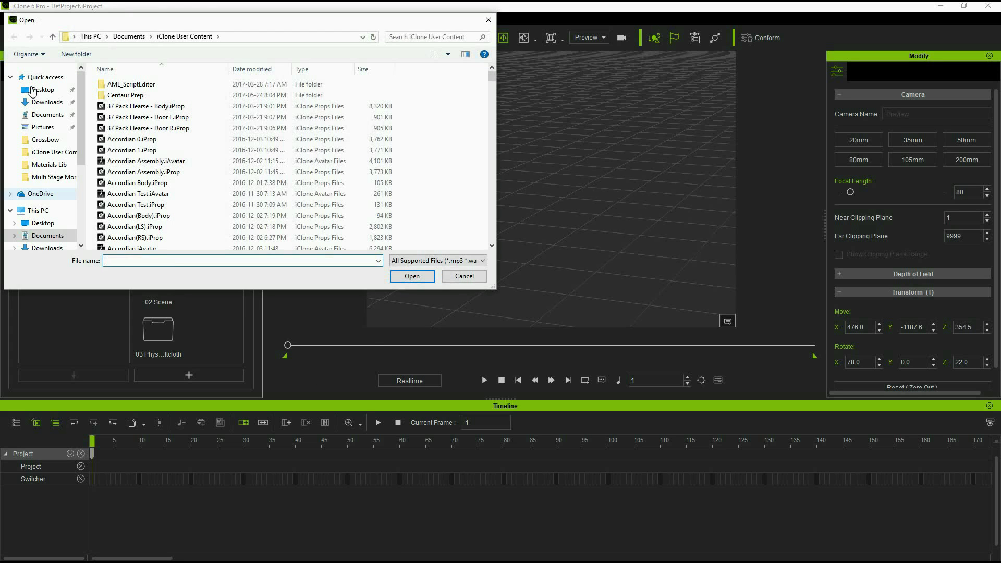
text(Object)
key(Down)
key(Return)
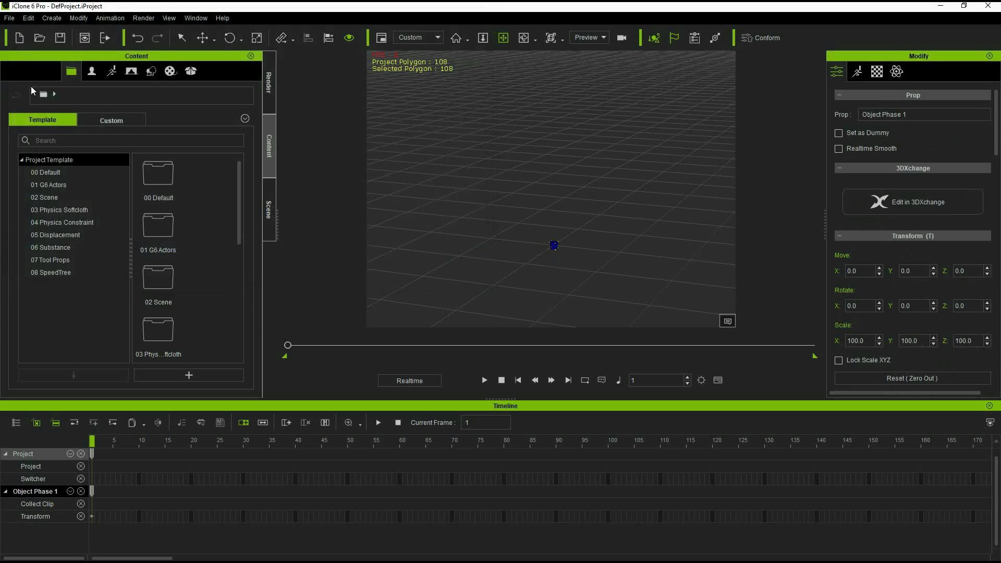
Zoom, tilt and pan the viewport to center on the blue Object Phase 1 prop.
scroll(600, 258, up, 3)
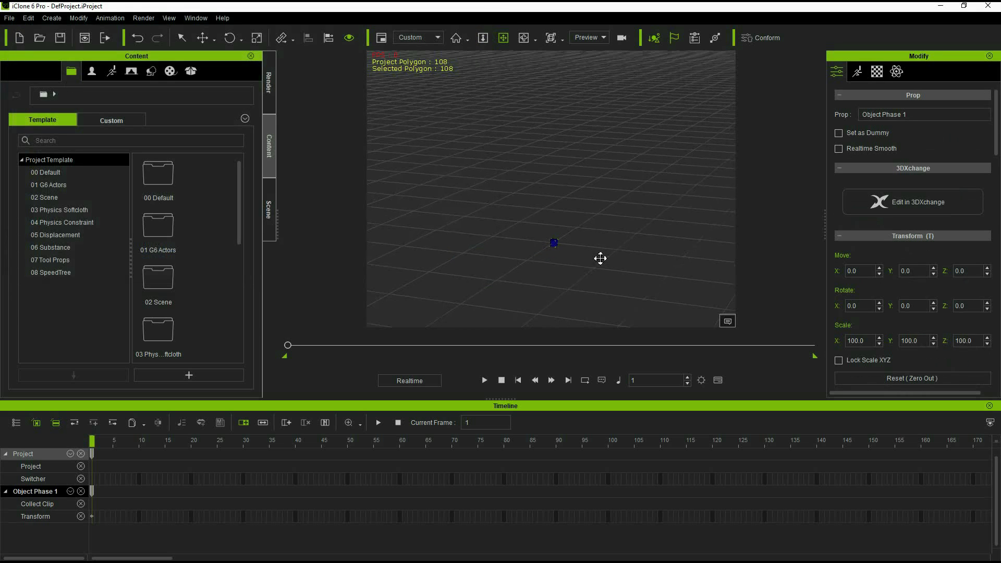
right_drag(611, 256, 577, 222)
scroll(581, 228, up, 5)
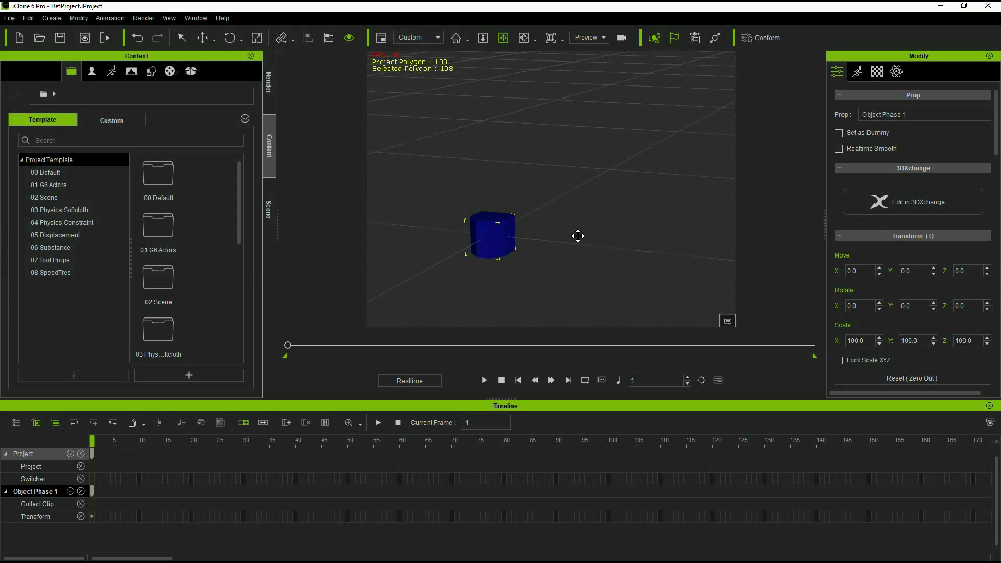
scroll(619, 232, up, 3)
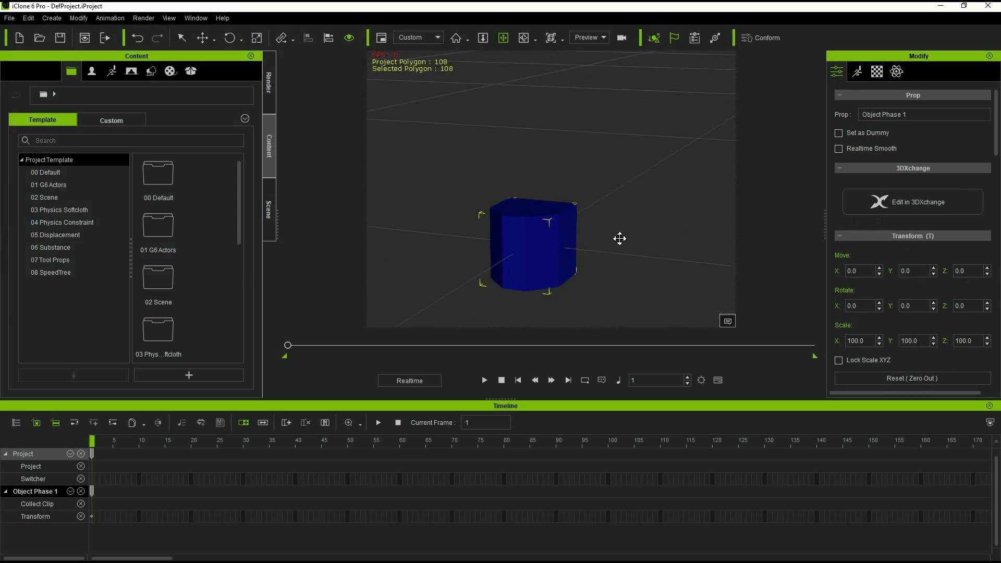
right_drag(619, 236, 624, 185)
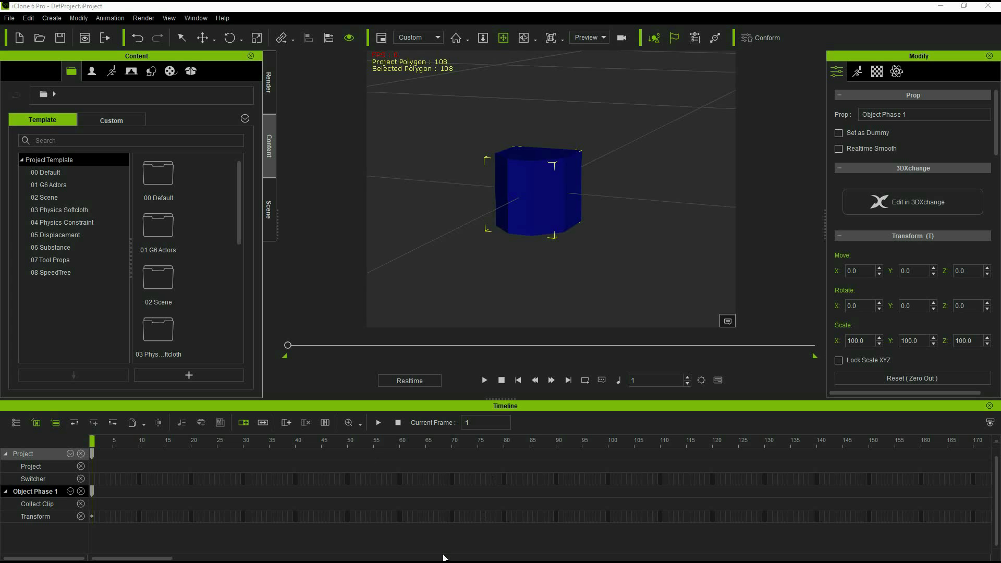
Drag Dummy Bone.iProp from the Explorer folder into the iClone scene and frame the cylinder.
key(alt+Tab)
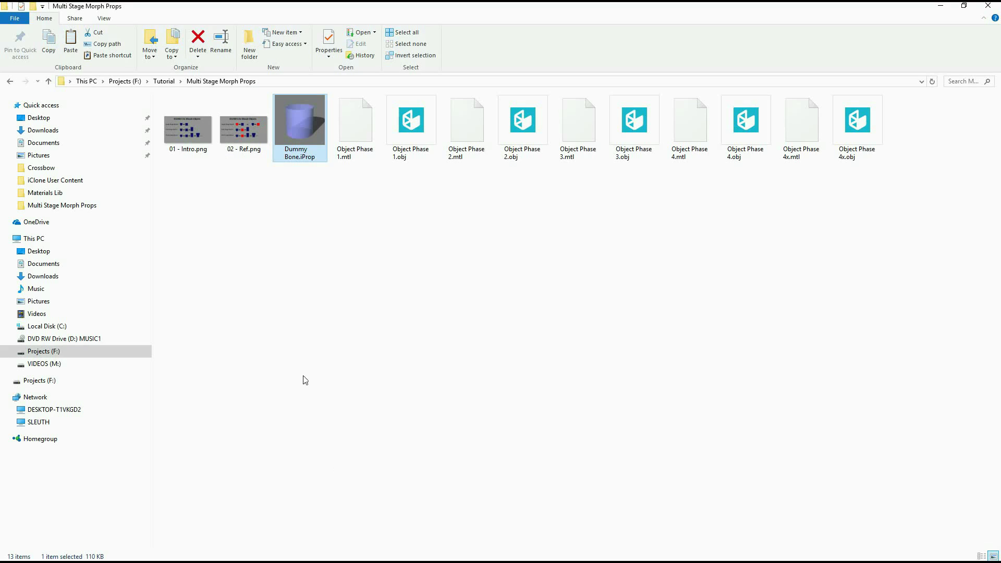
click(963, 6)
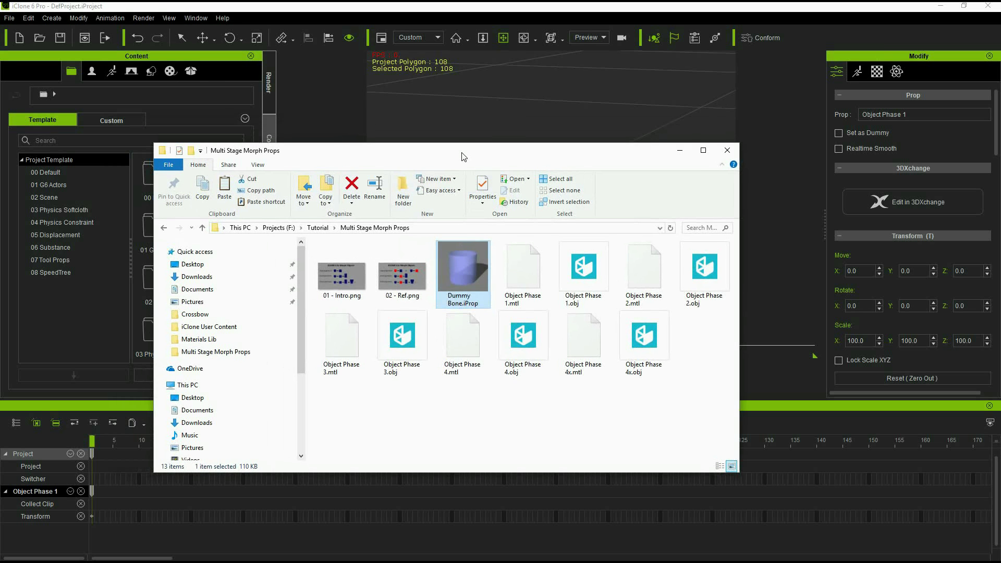
drag(462, 157, 344, 338)
drag(354, 445, 537, 227)
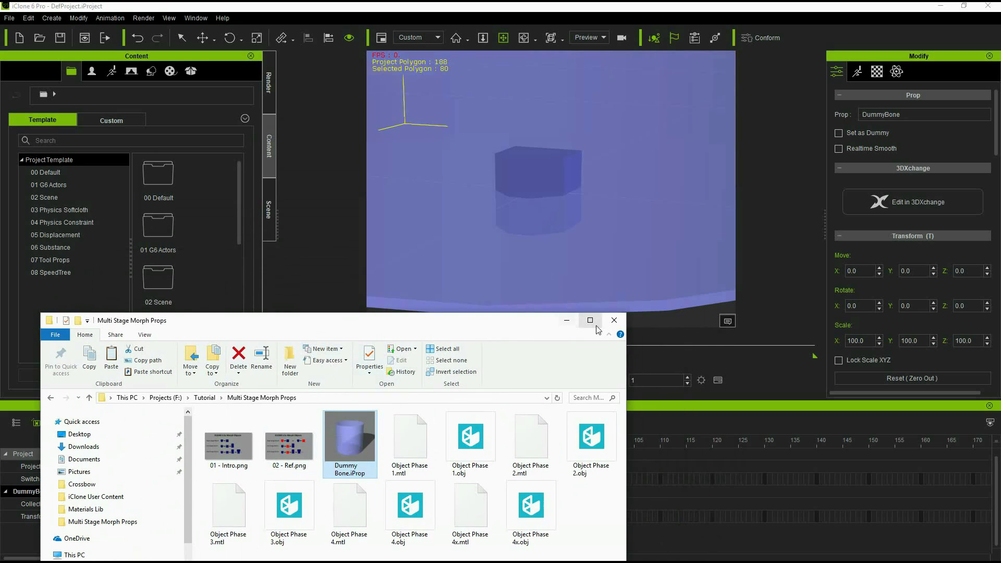
click(567, 320)
scroll(646, 221, down, 5)
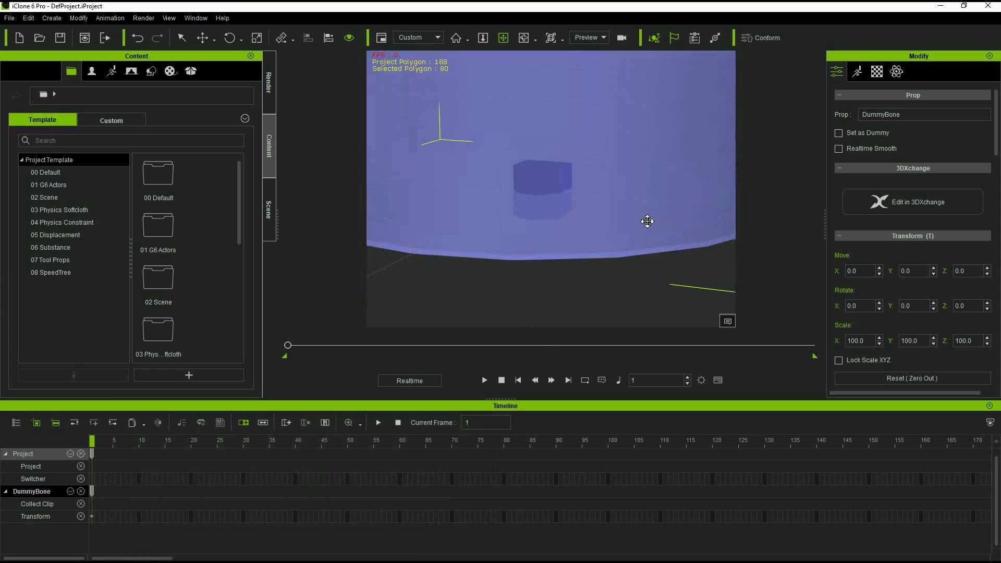
scroll(632, 210, down, 5)
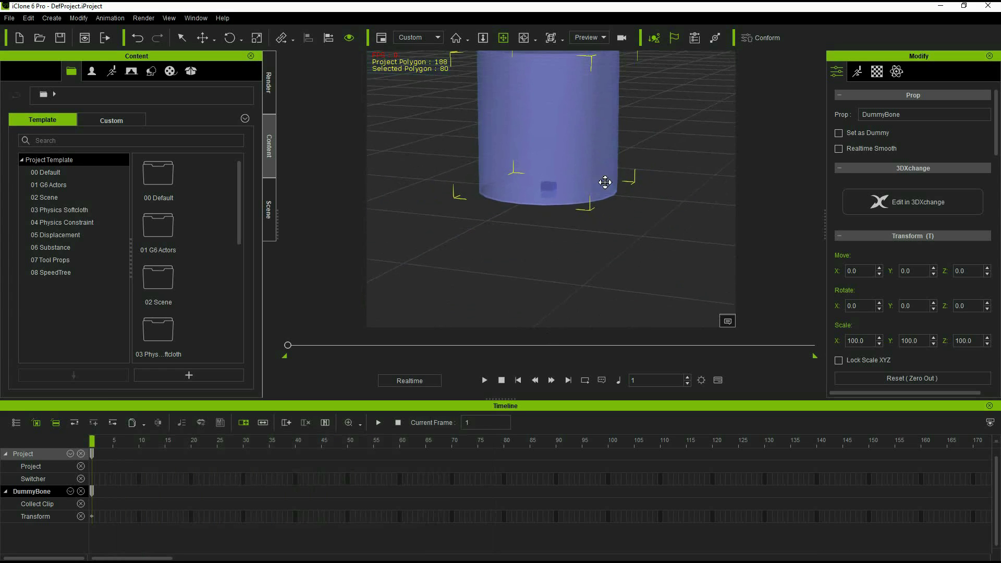
middle_drag(603, 183, 605, 225)
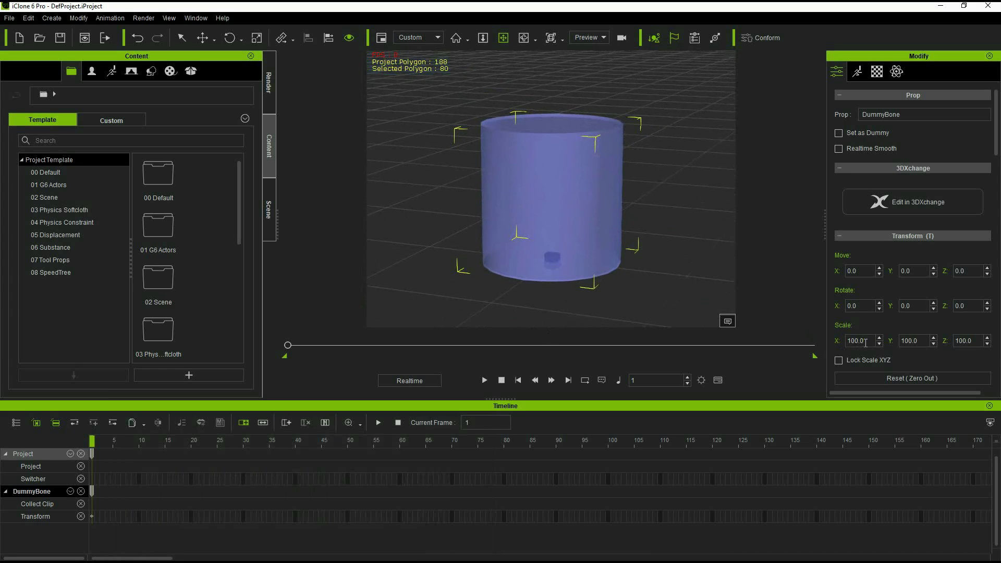
Lock Scale XYZ and set the DummyBone scale to 10.
click(838, 360)
double_click(861, 340)
text(10)
key(Return)
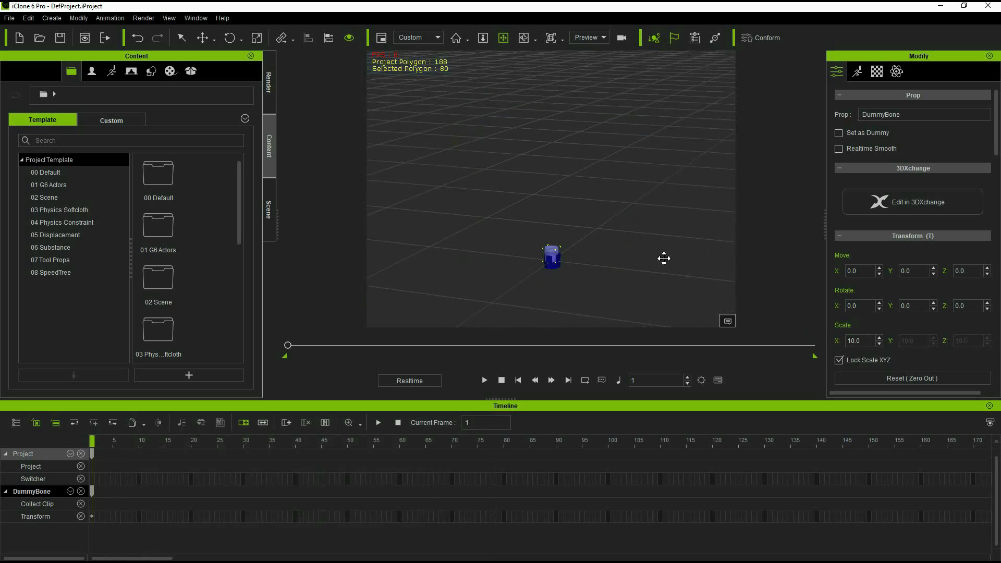
drag(572, 259, 584, 214)
scroll(584, 214, up, 5)
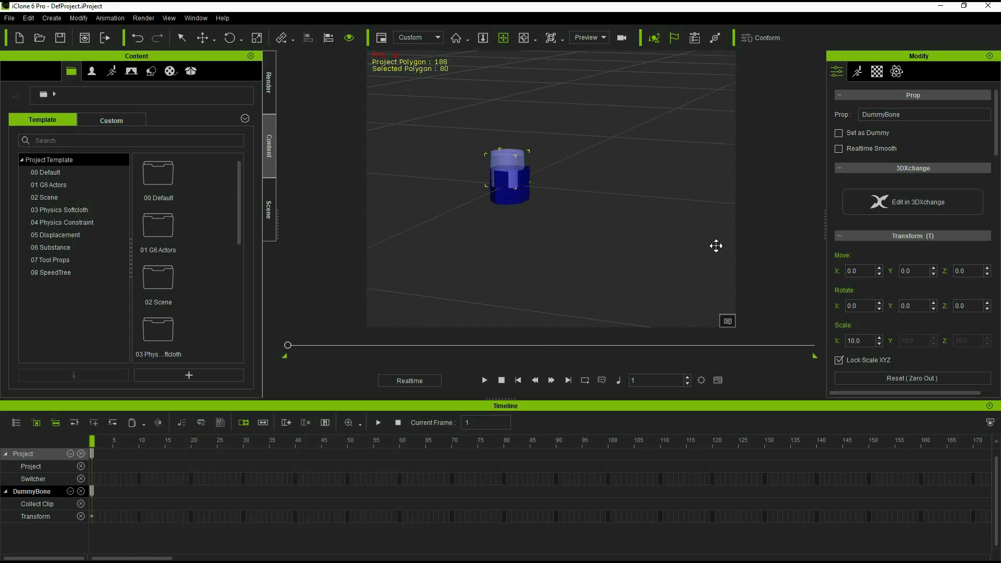
Show the Scene list and widen its name column to read the items.
click(270, 207)
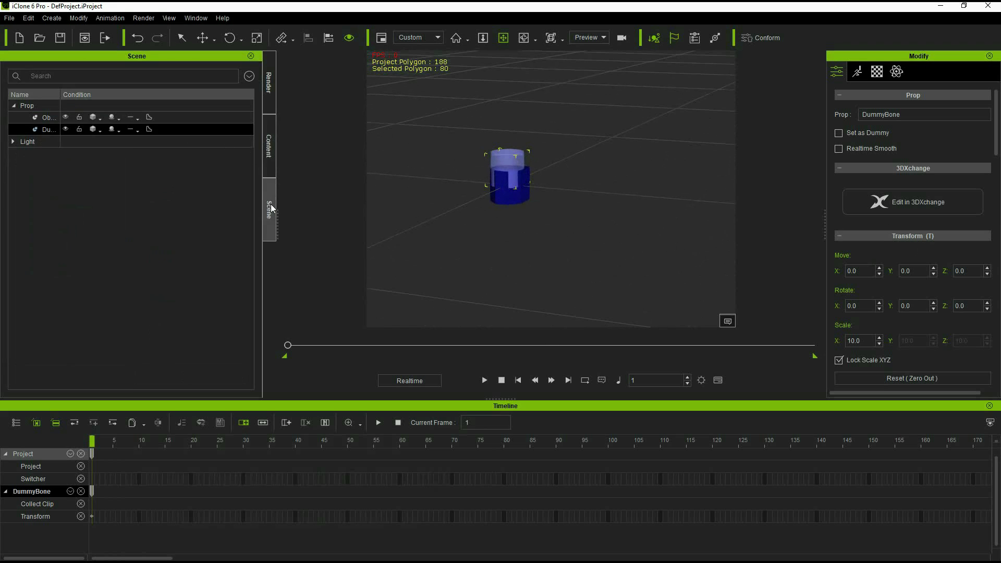
drag(60, 95, 121, 94)
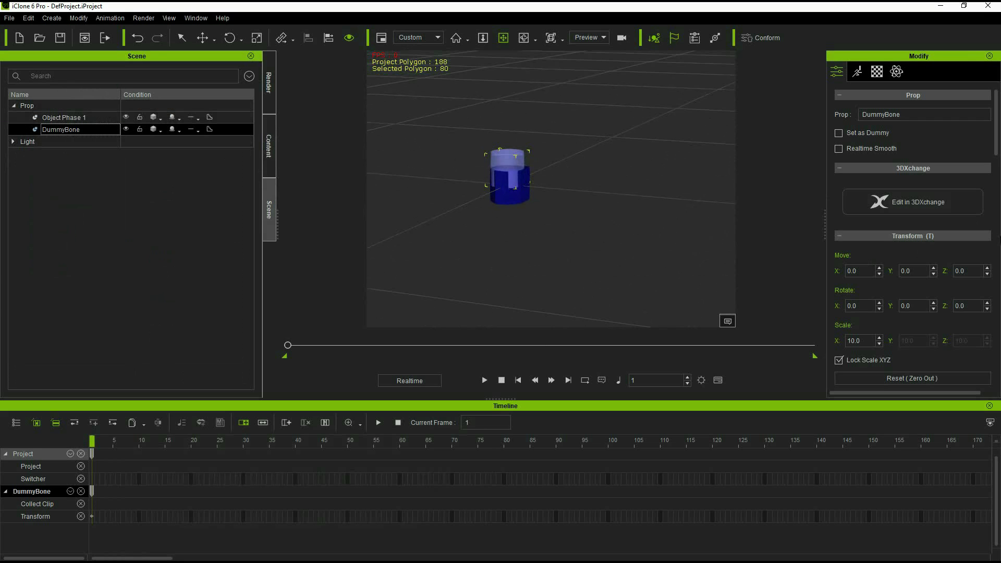
scroll(999, 159, down, 5)
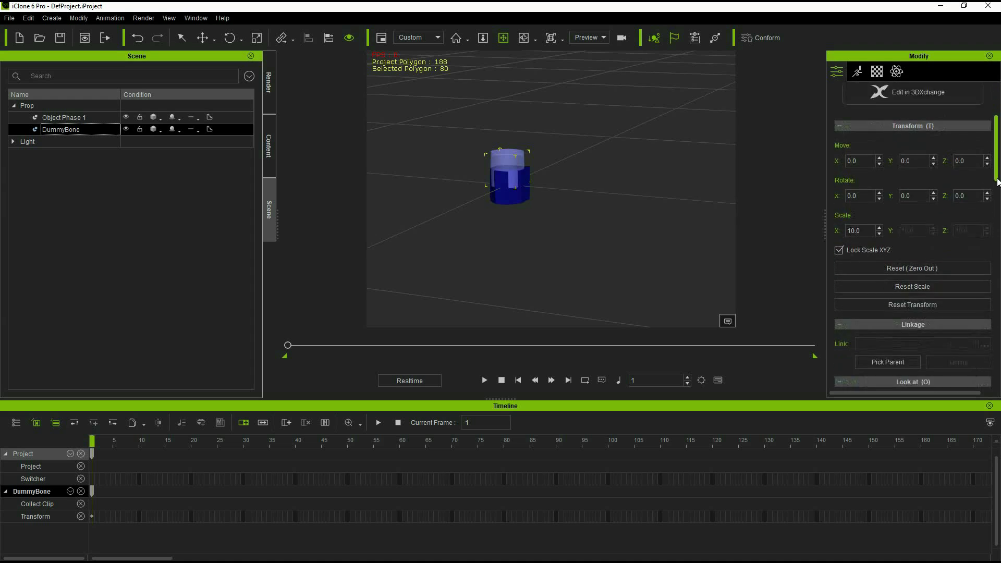
scroll(998, 236, down, 5)
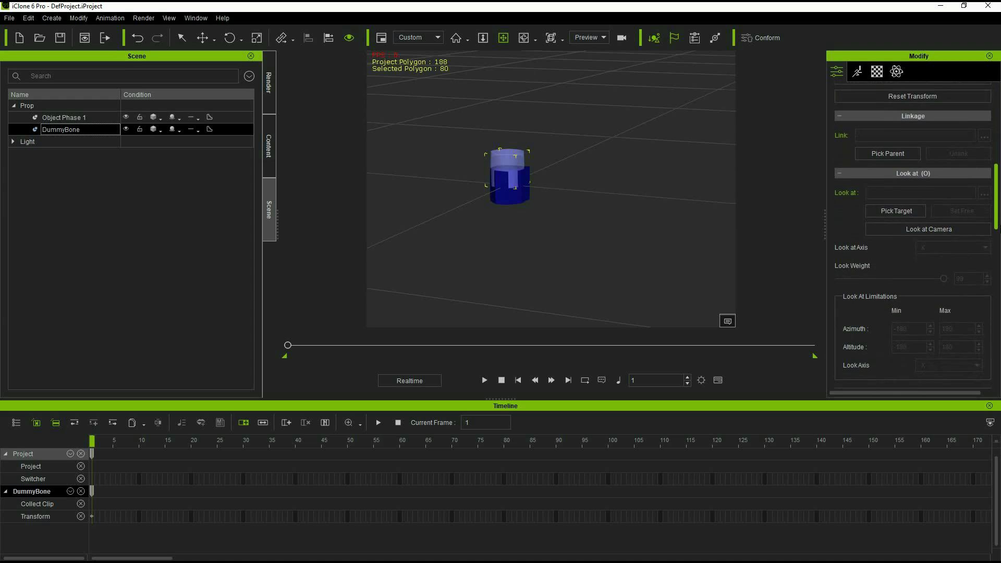
scroll(999, 236, down, 4)
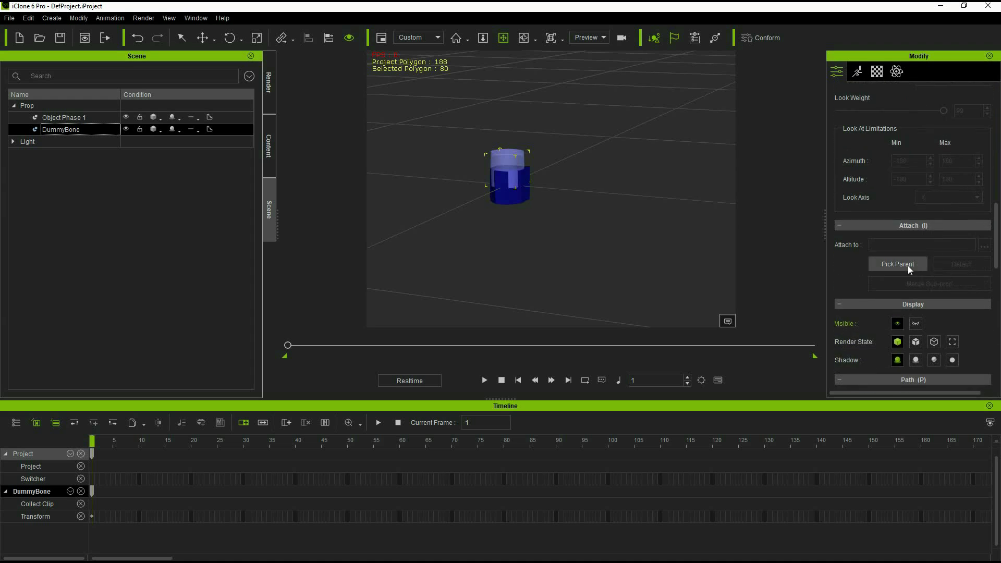
Attach DummyBone to Object Phase 1 and merge it in as a sub-prop.
click(902, 262)
click(81, 117)
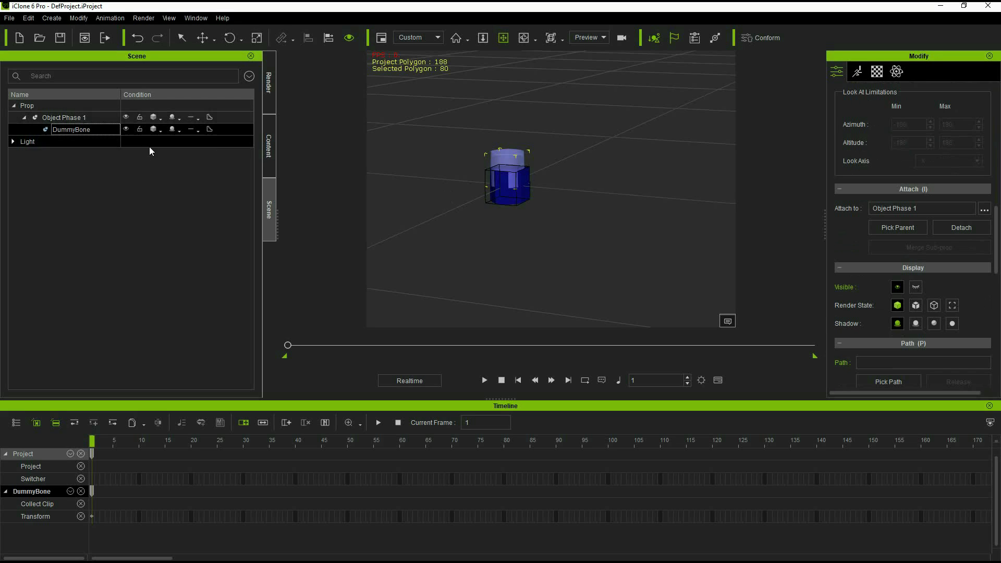
click(80, 119)
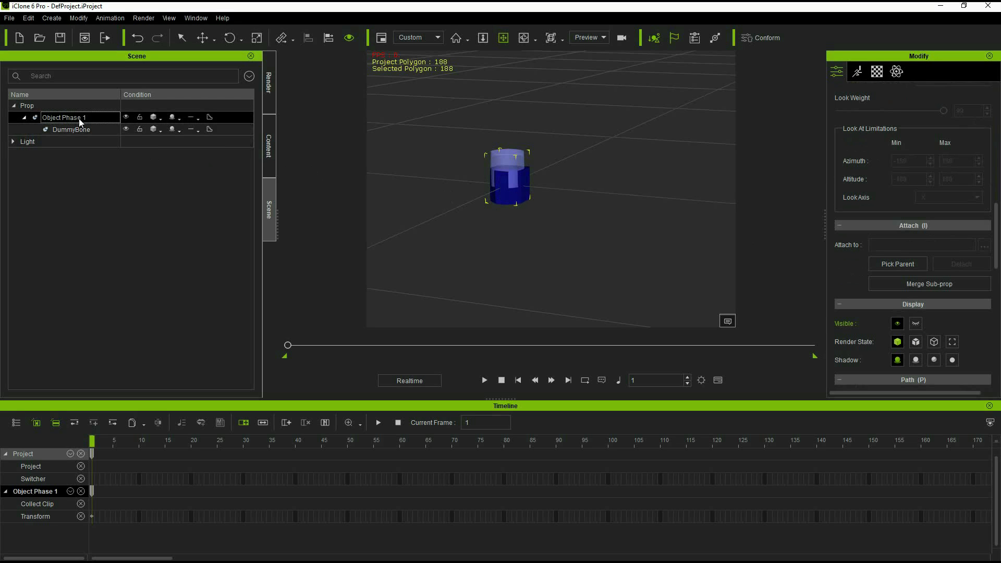
click(924, 285)
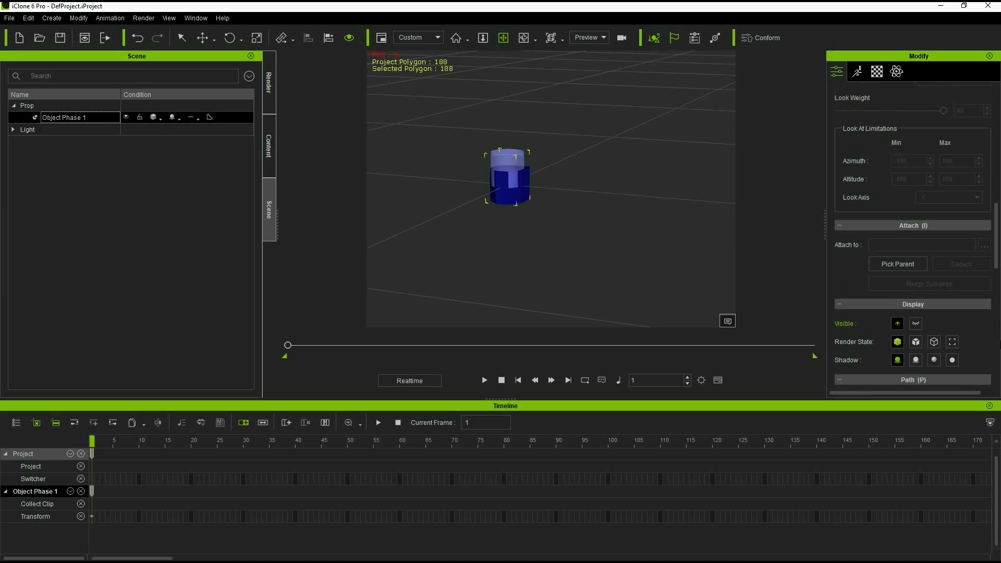
drag(997, 263, 996, 152)
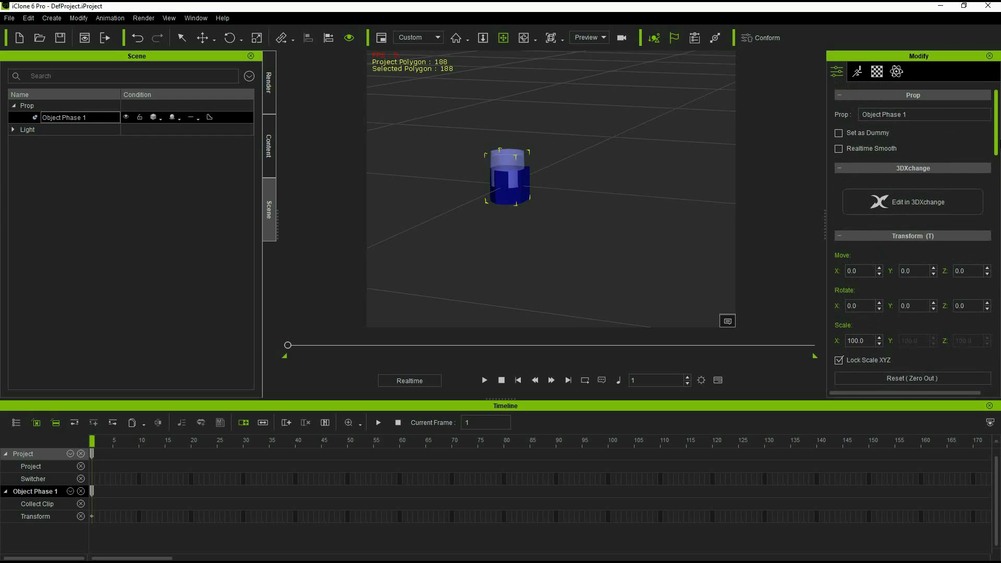
Open the combined prop in 3DXchange and start Convert to Non-Standard character.
click(925, 203)
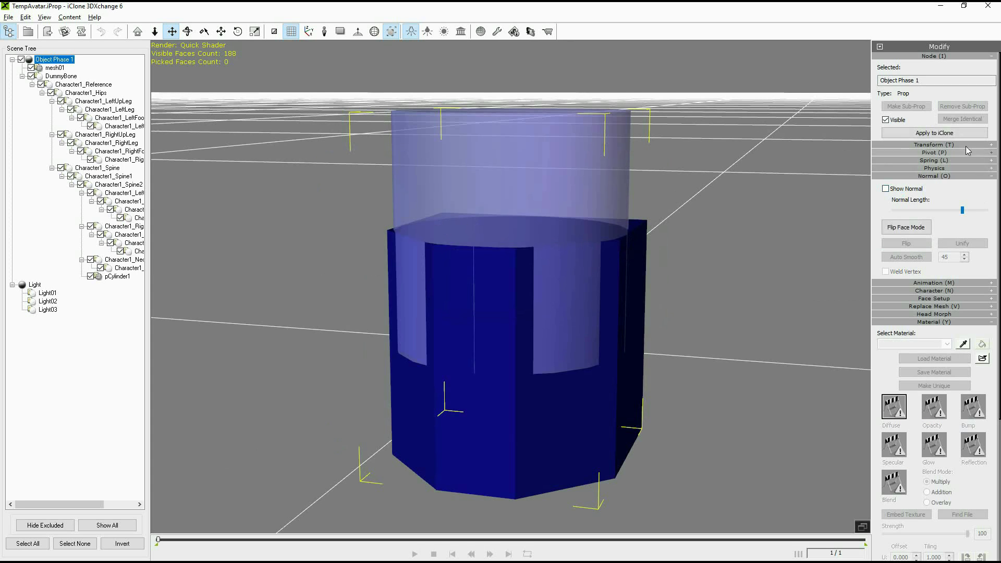
click(909, 178)
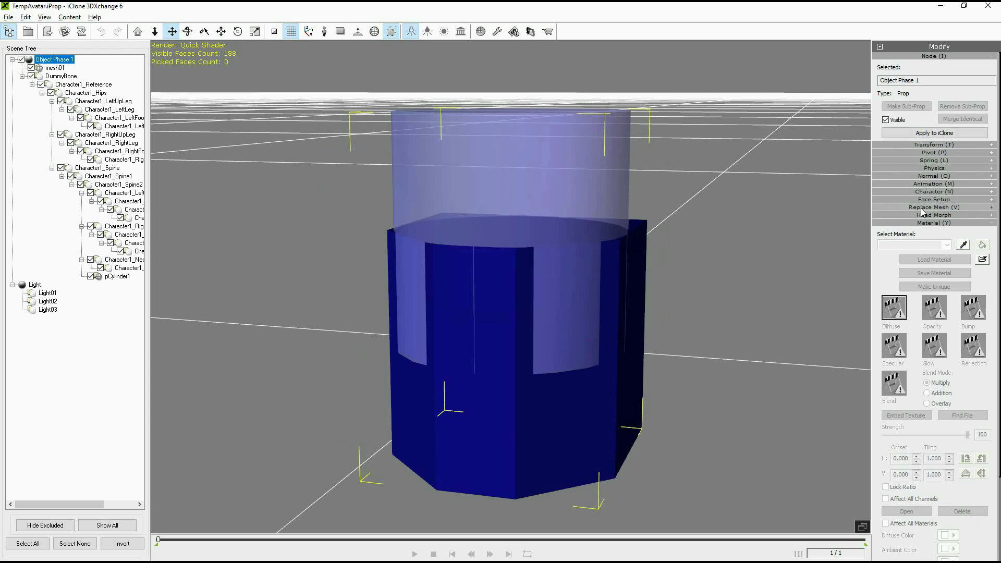
click(905, 192)
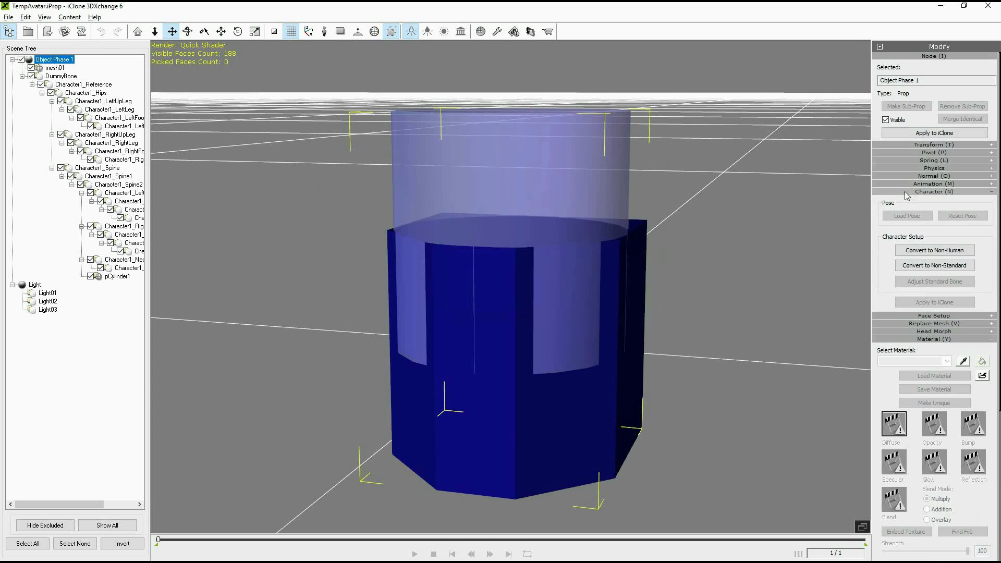
click(934, 266)
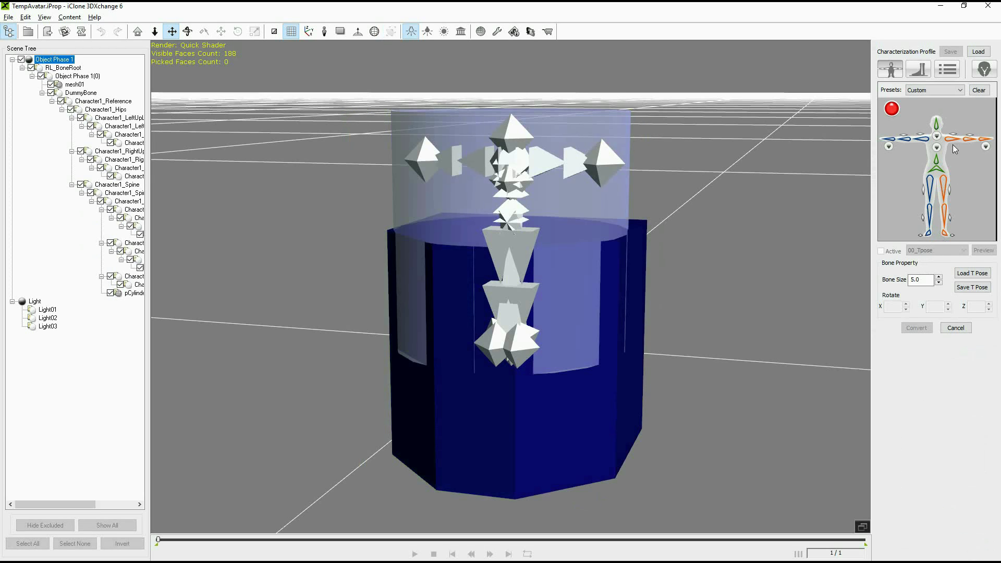
Characterize with the Maya HumanIK preset with Active ticked, convert, and select pCylinder1.
click(959, 90)
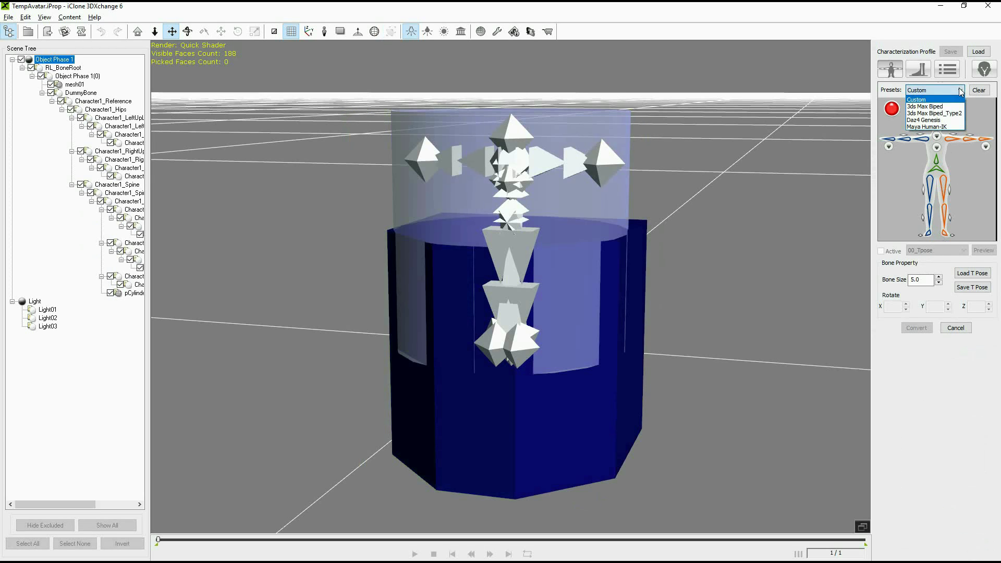
click(938, 127)
click(881, 250)
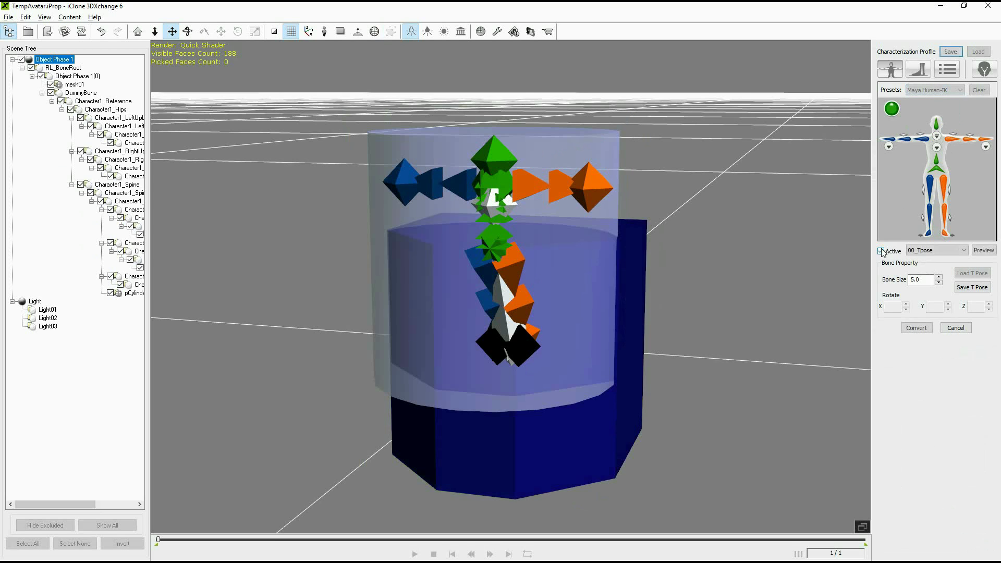
click(916, 327)
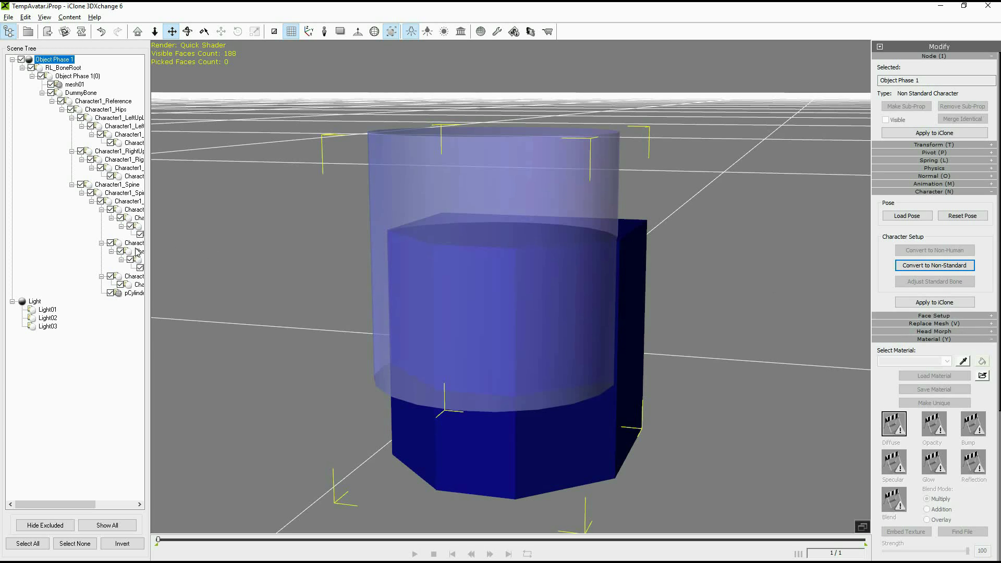
click(134, 293)
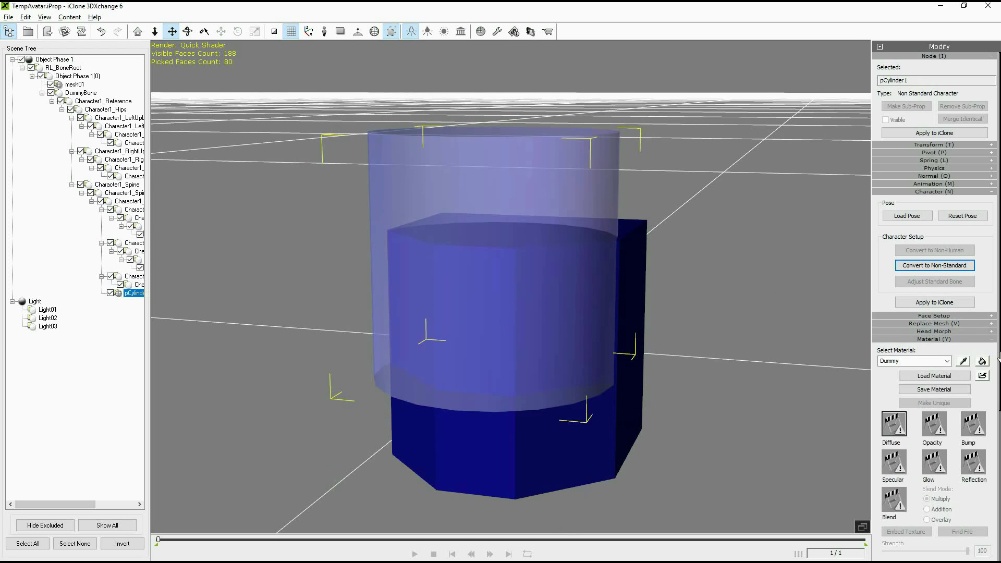
drag(999, 360, 998, 513)
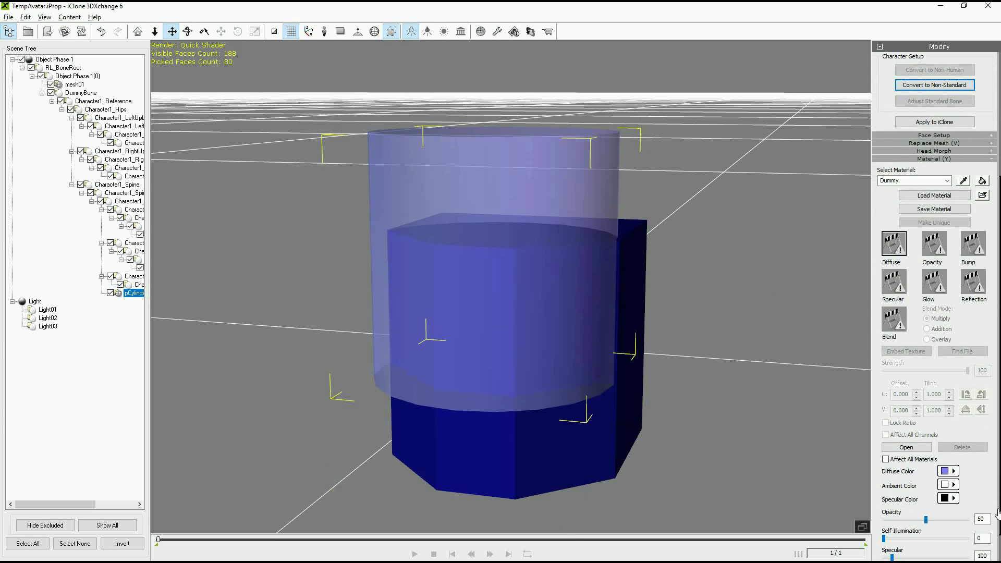
Drop pCylinder1's material opacity from 50 to 0, then collapse the Character and Material sections.
scroll(958, 494, down, 2)
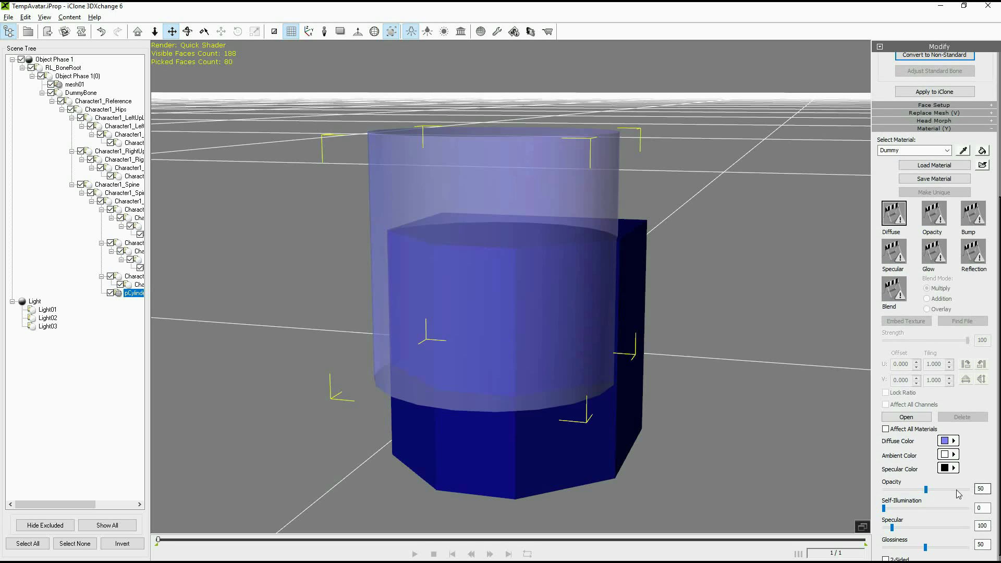
drag(927, 490, 802, 490)
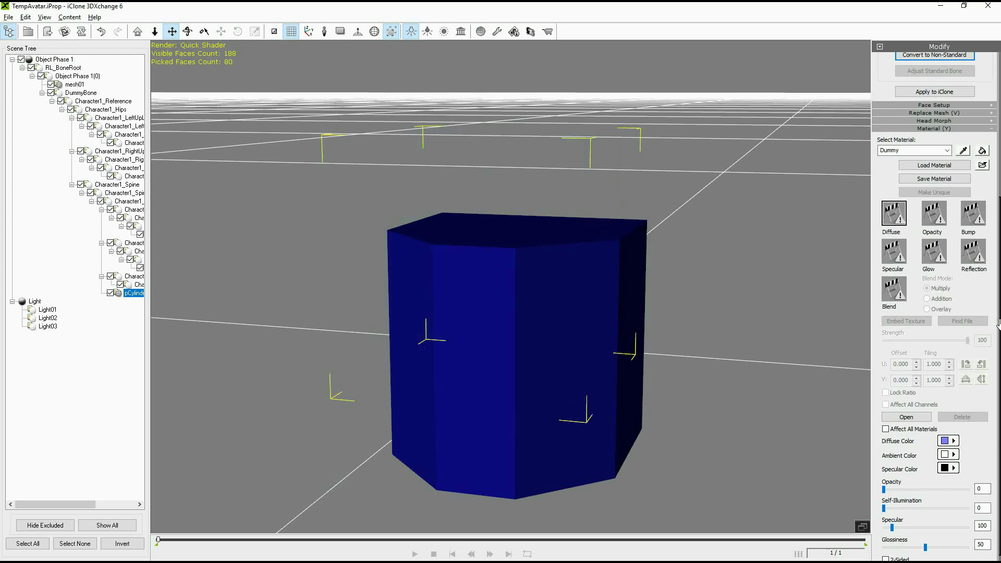
drag(998, 325, 999, 133)
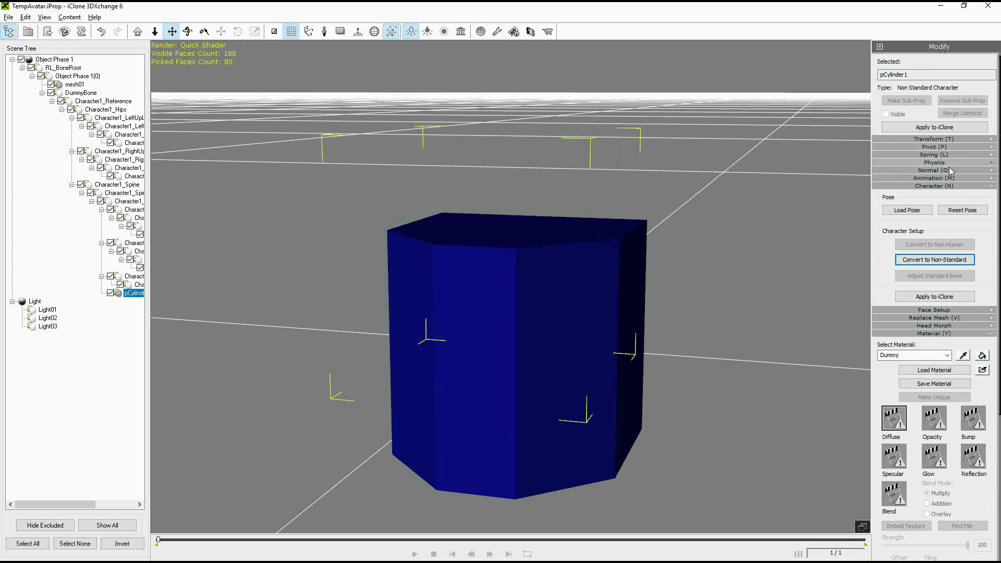
click(905, 185)
click(901, 217)
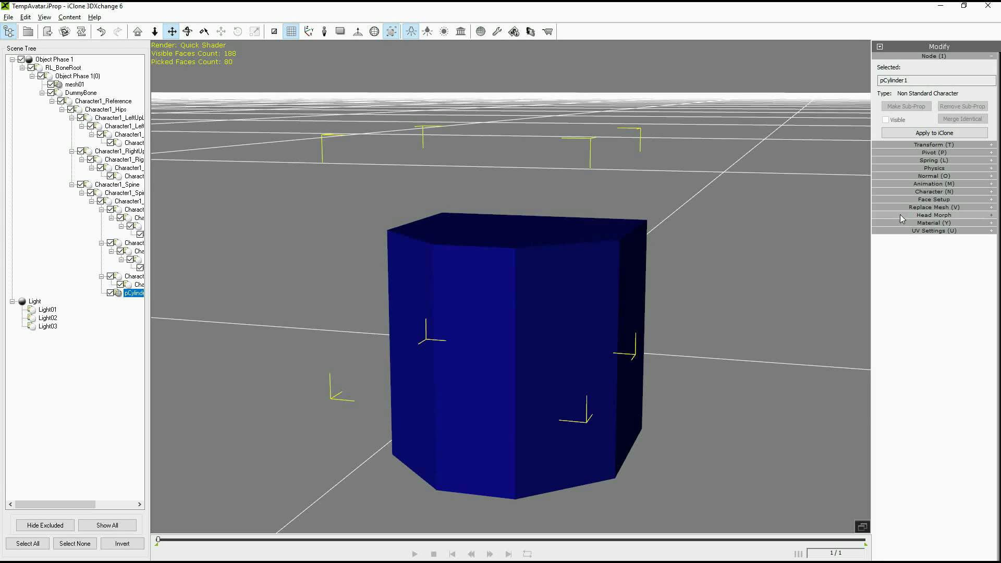
Add Object Phase 2.obj from F:\Tutorial\Multi Stage Morph Props as a morph in Face Setup.
click(897, 199)
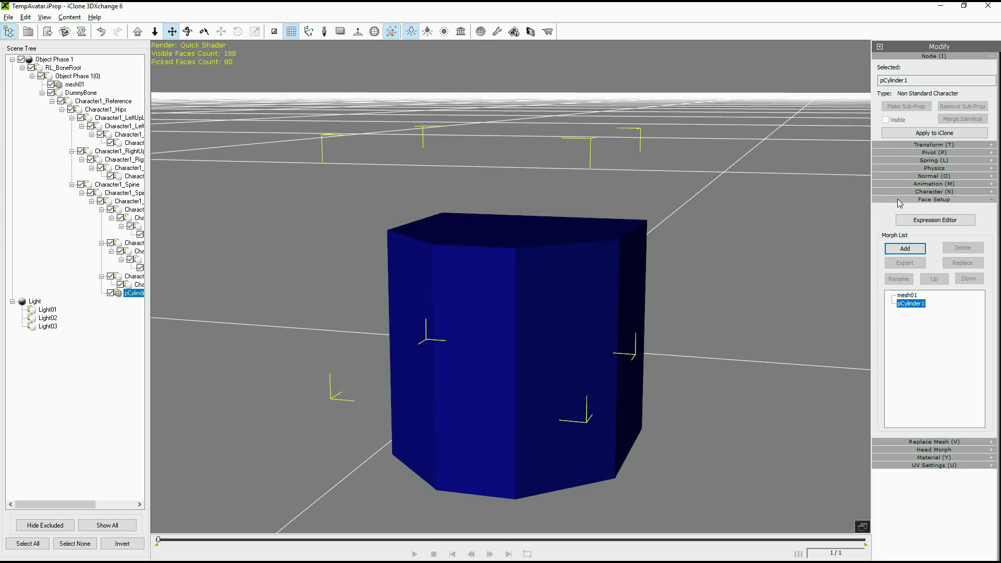
click(908, 249)
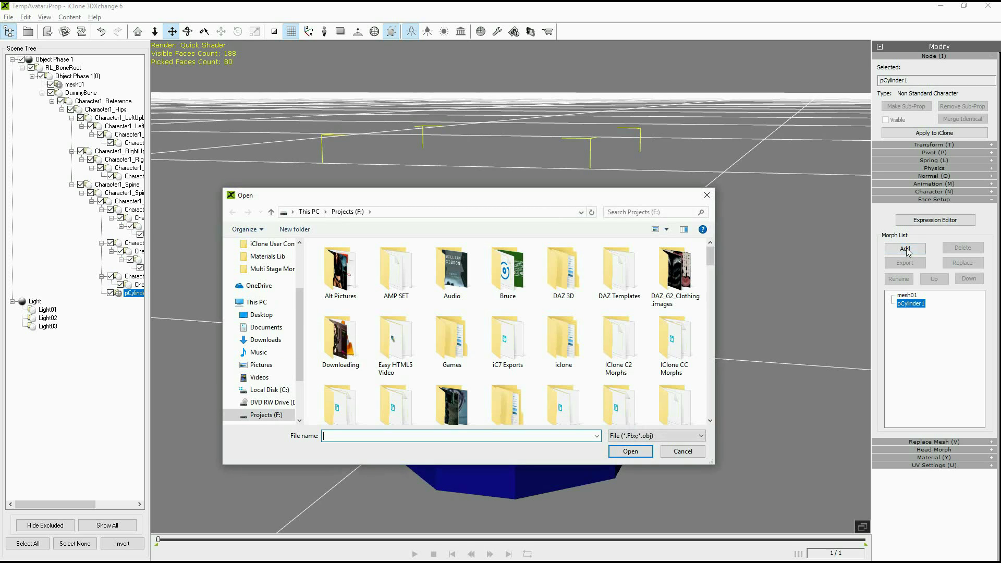
text(F:\Tut)
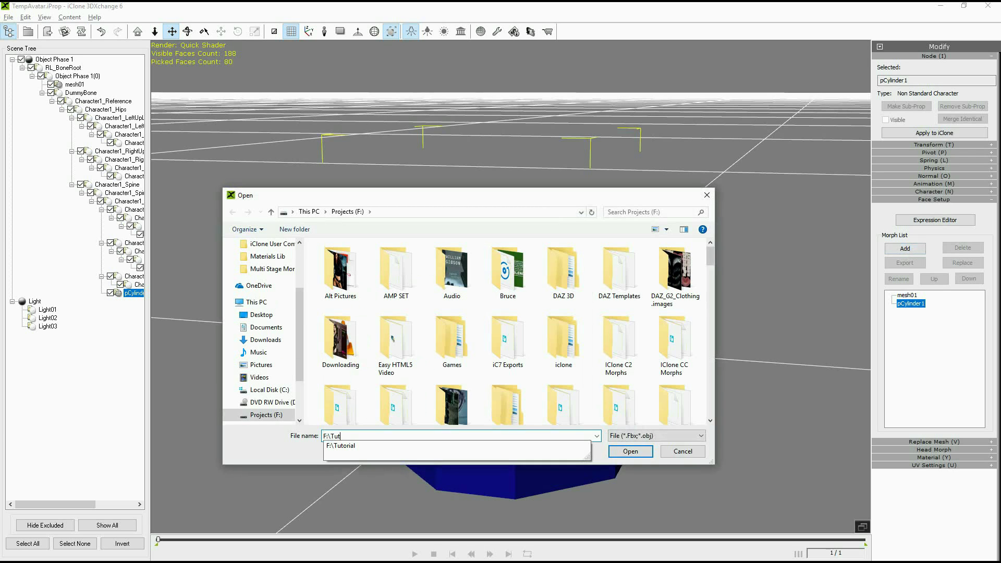
text(orial)
key(Return)
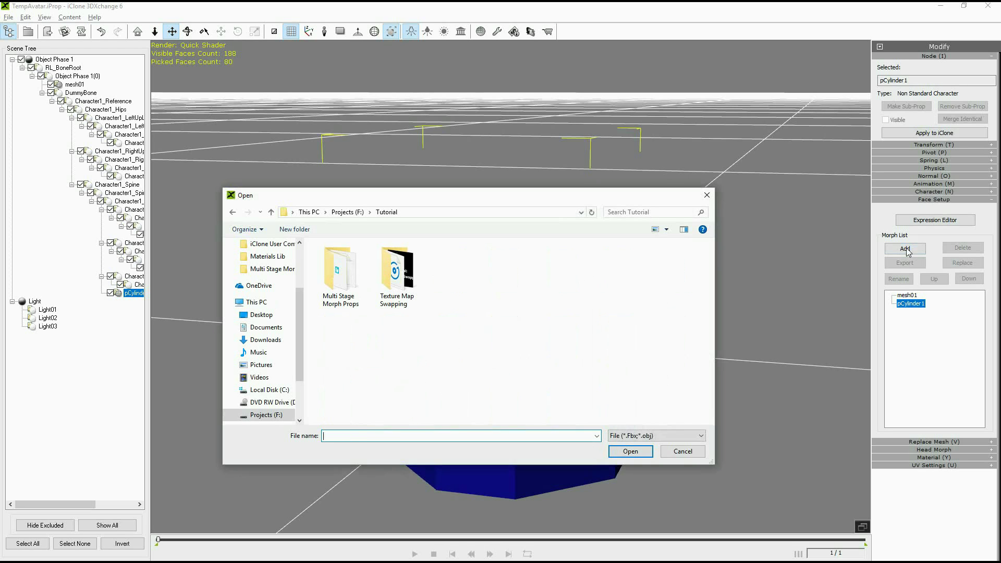
double_click(344, 276)
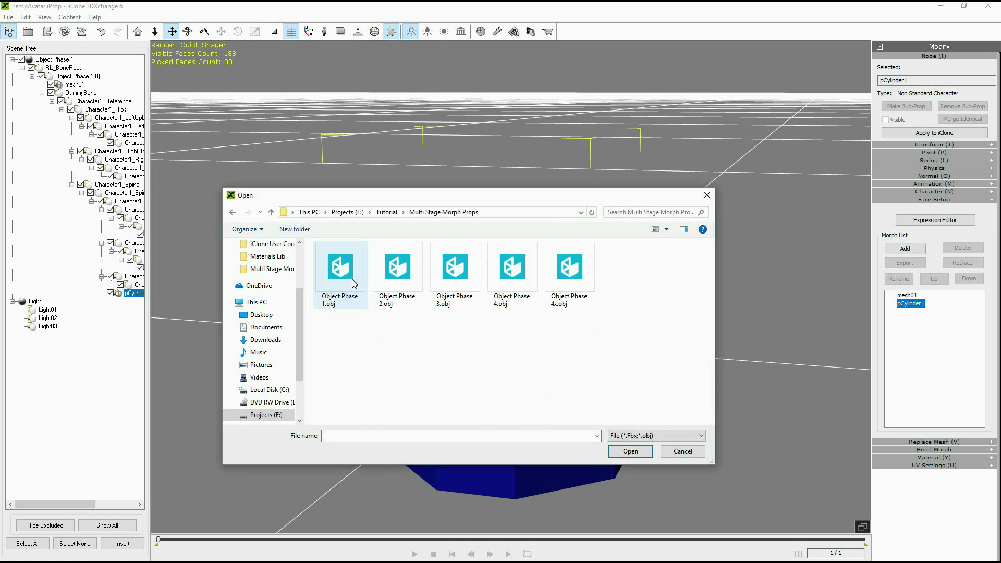
click(399, 285)
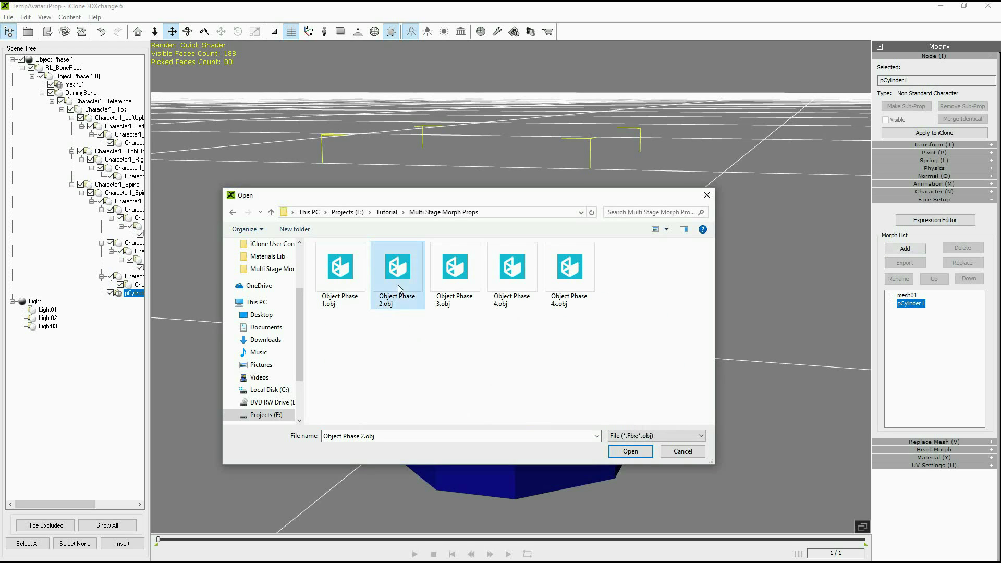
click(630, 451)
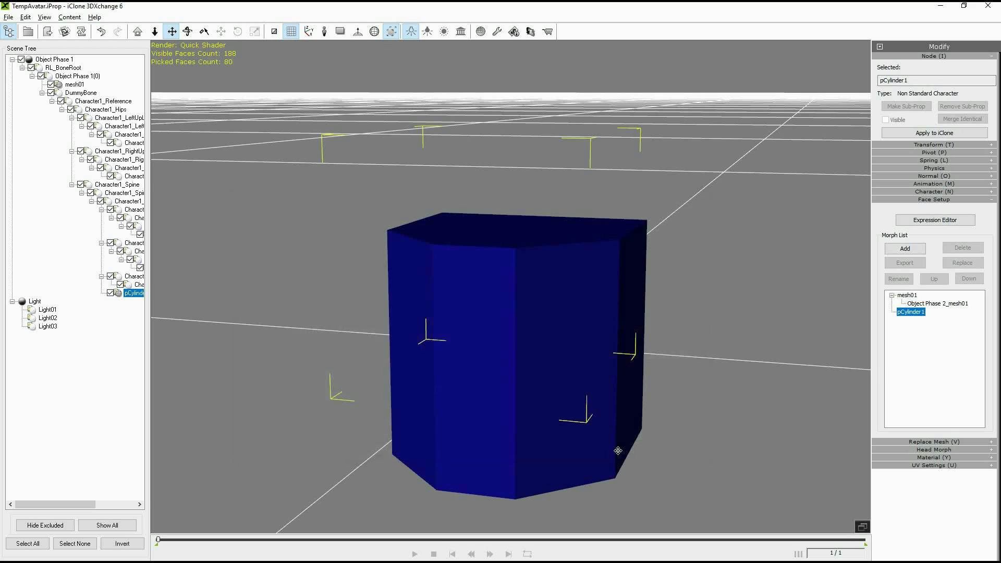
Toggle between the Object Phase 2 cube morph and base mesh01, then select pCylinder1.
click(937, 303)
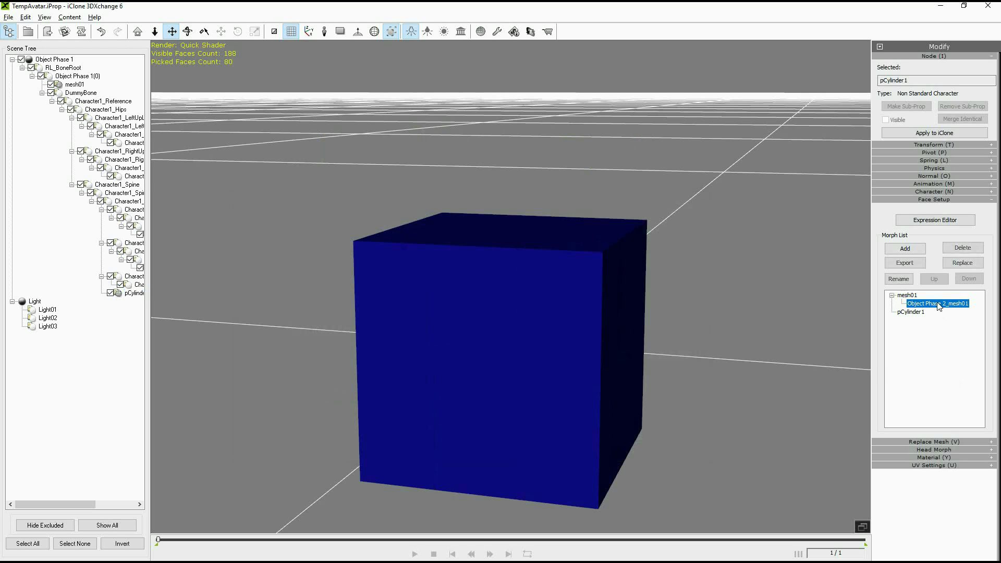
click(910, 295)
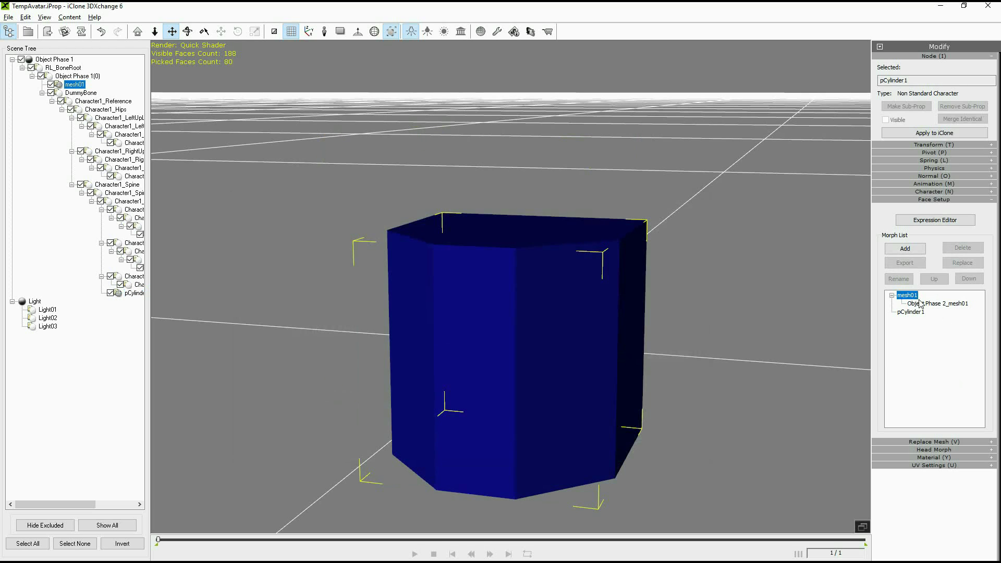
click(911, 302)
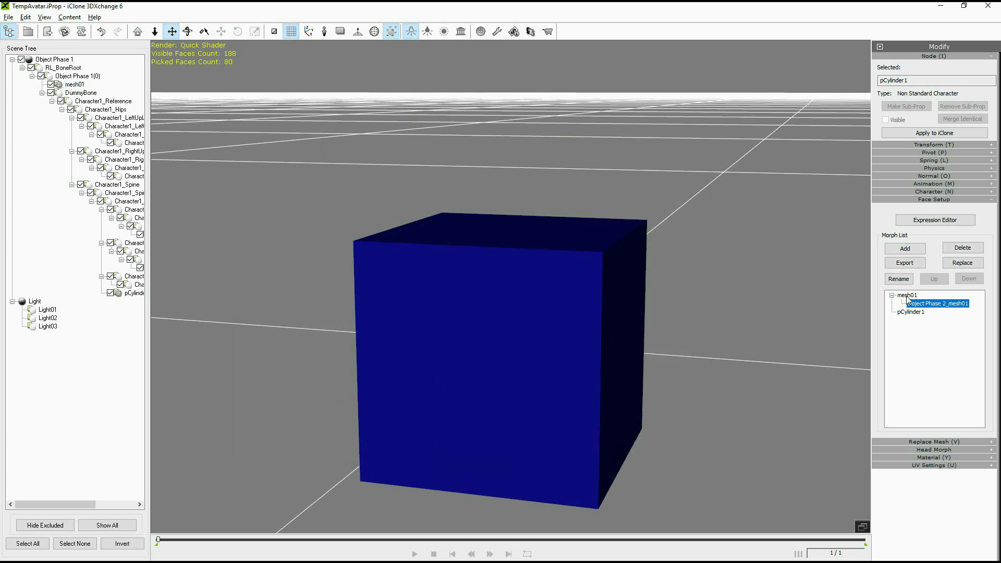
click(908, 296)
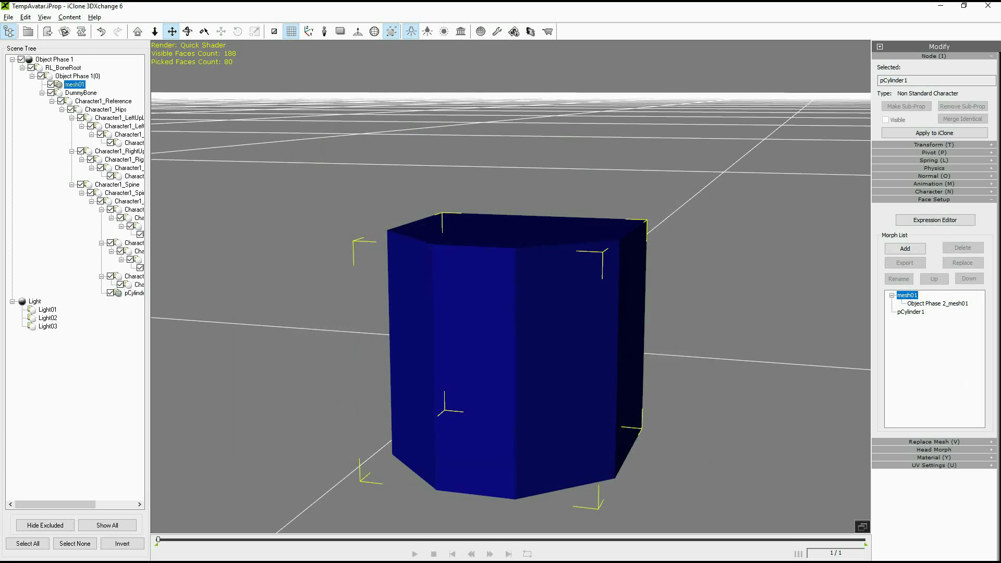
click(910, 312)
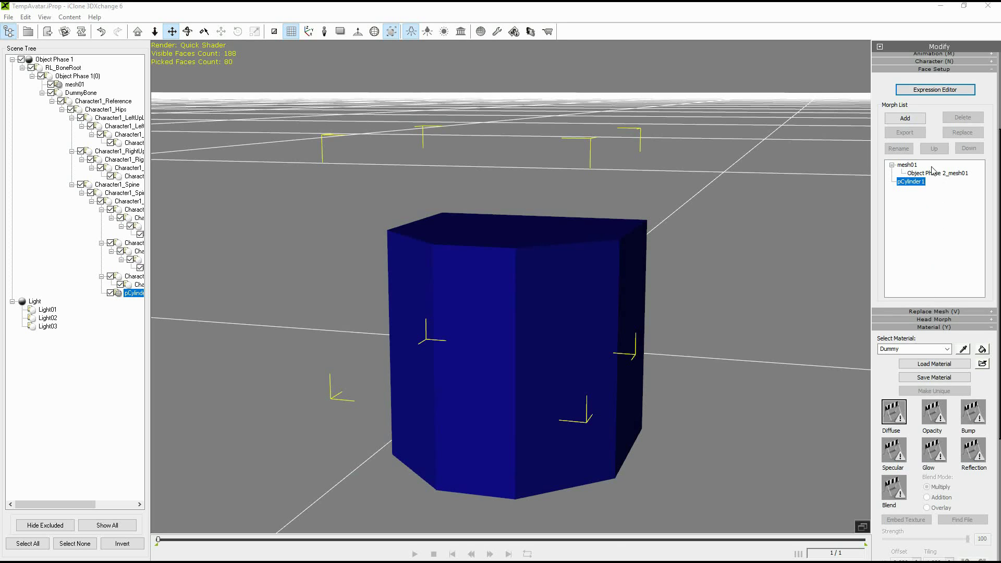
click(918, 182)
click(926, 173)
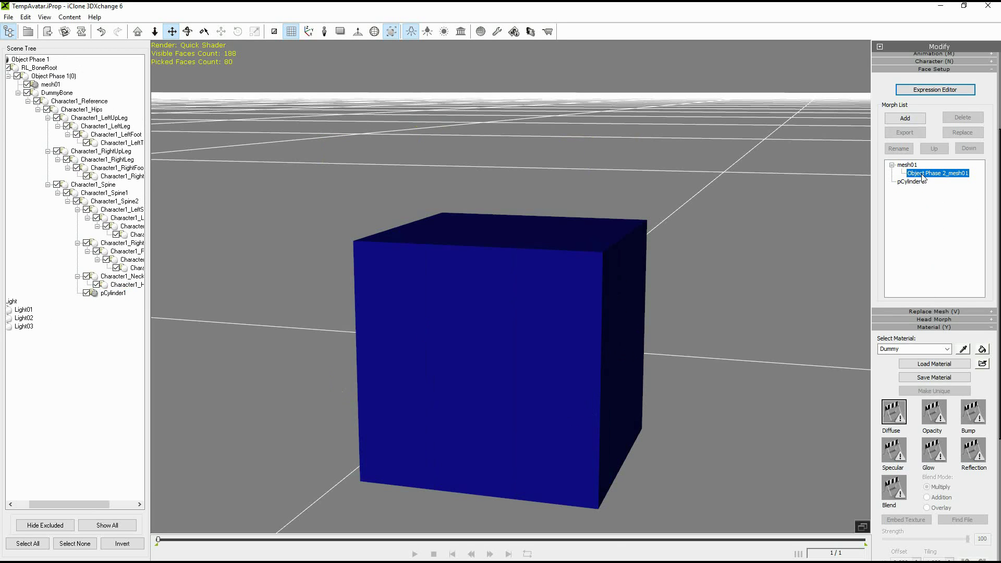
Assign the Object Phase 2 morph at 100 to the Upward expression and apply the prop to iClone.
click(935, 91)
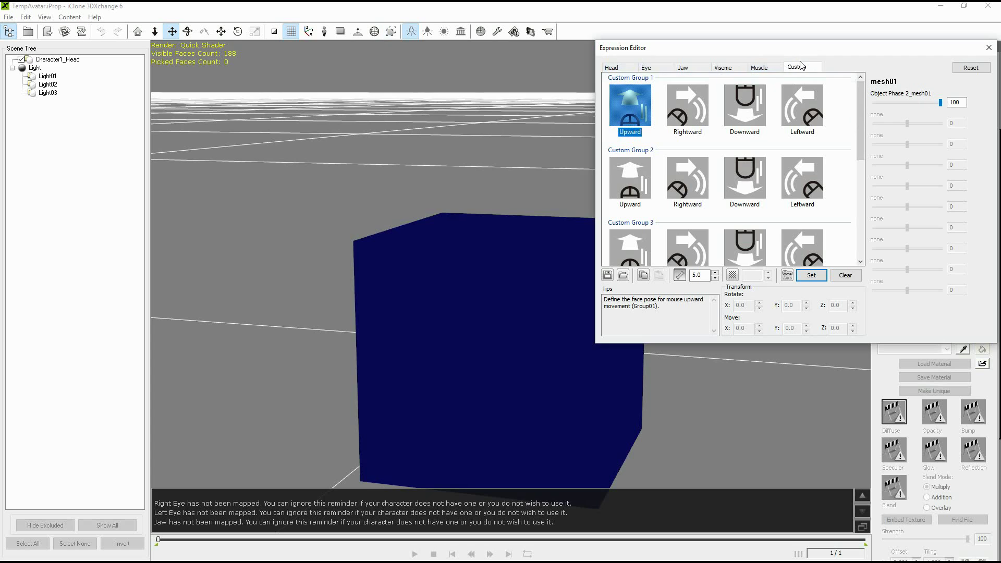
click(961, 102)
key(BackSpace)
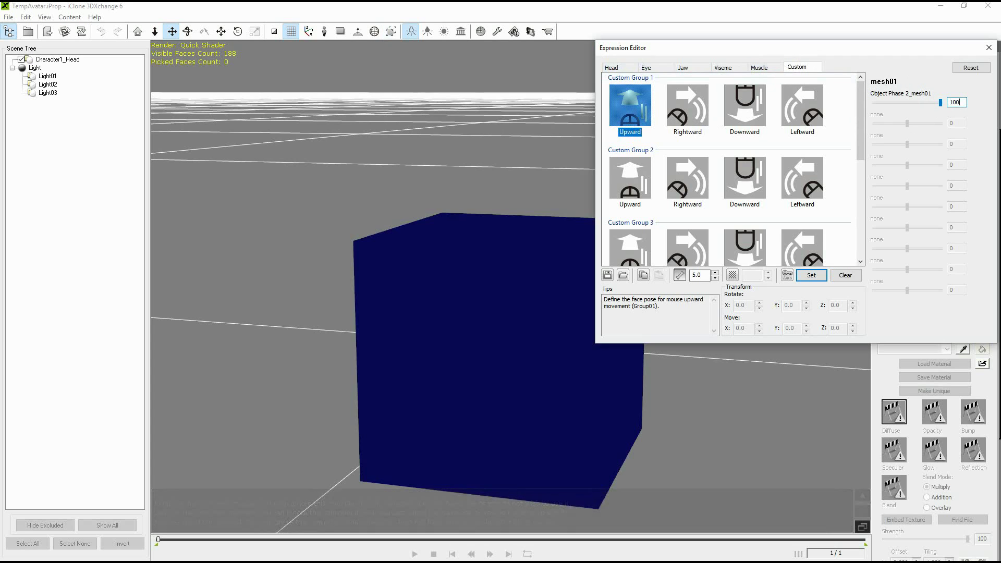
text(0)
click(811, 276)
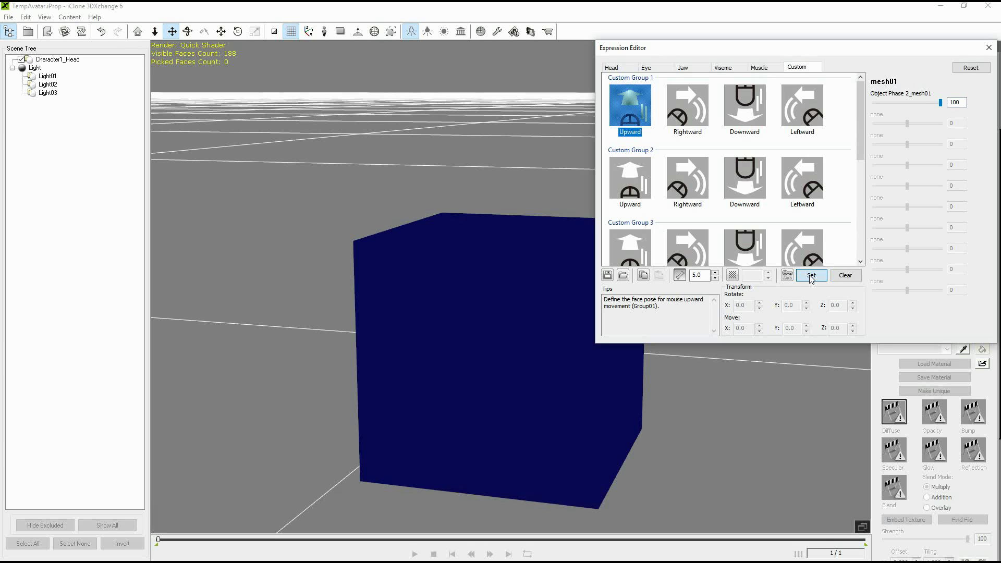
click(988, 49)
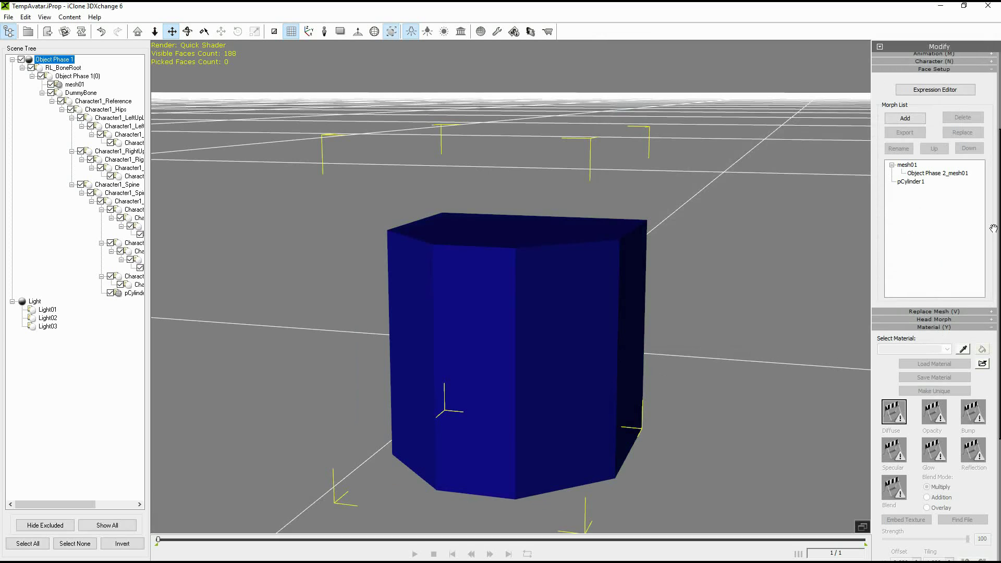
scroll(957, 172, up, 5)
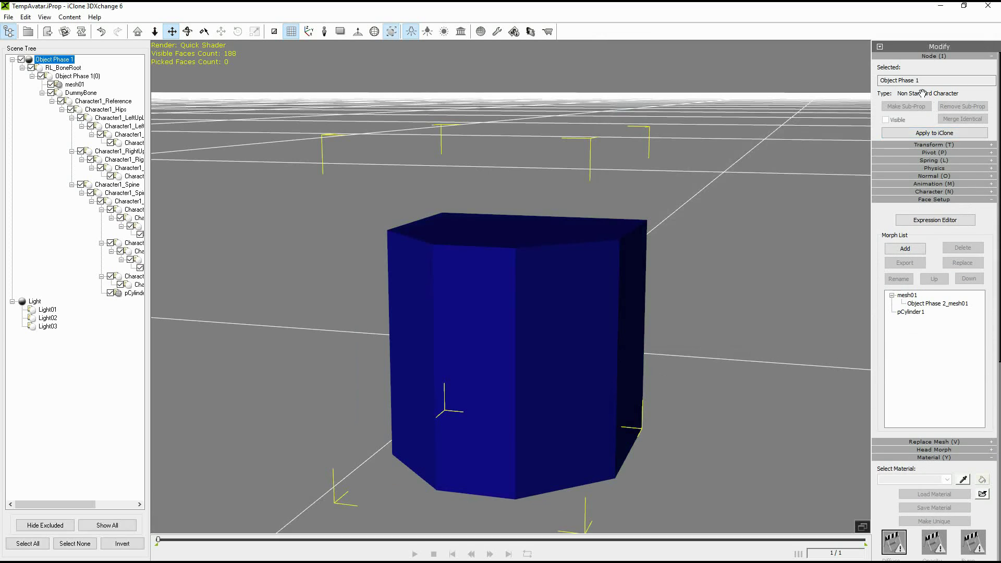
click(934, 133)
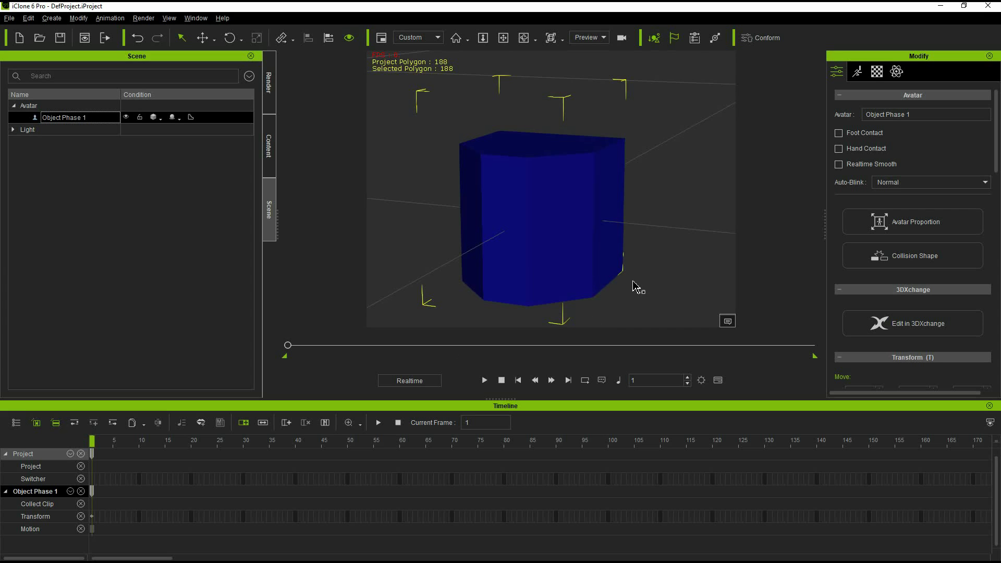
Open Face Puppet with the 3DX_Custom profile and run a live morph preview, started and stopped with Space.
click(857, 72)
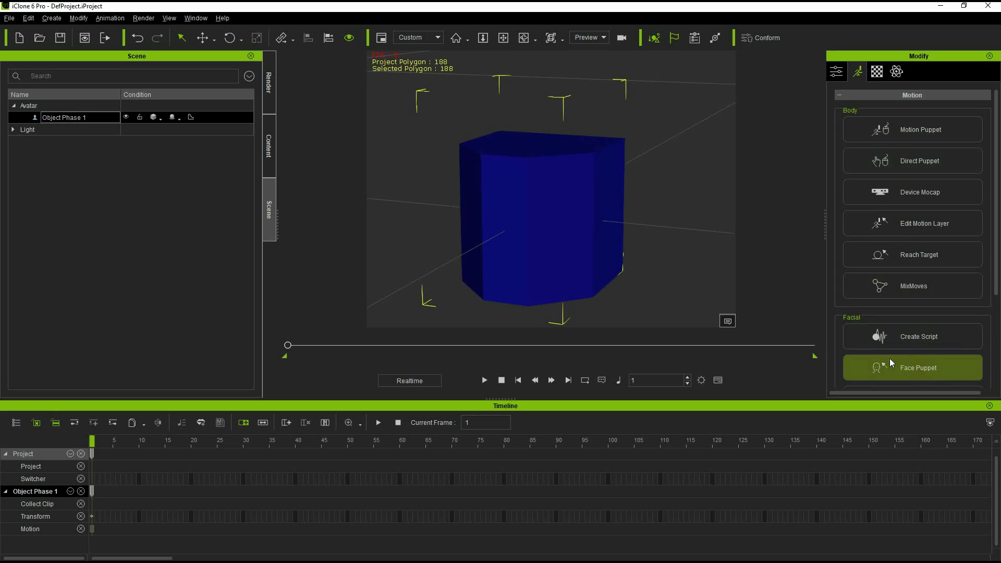
click(912, 369)
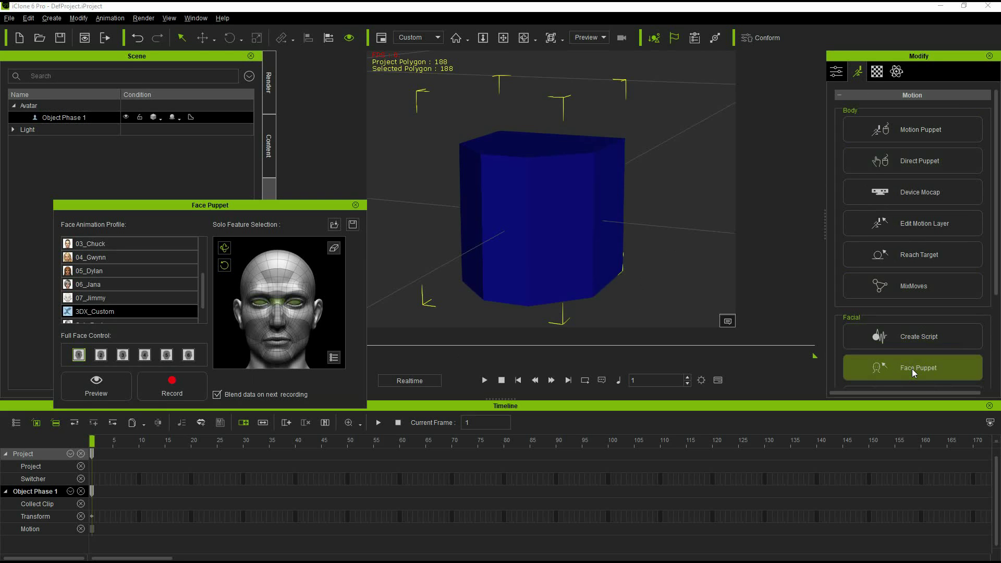
scroll(203, 292, up, 2)
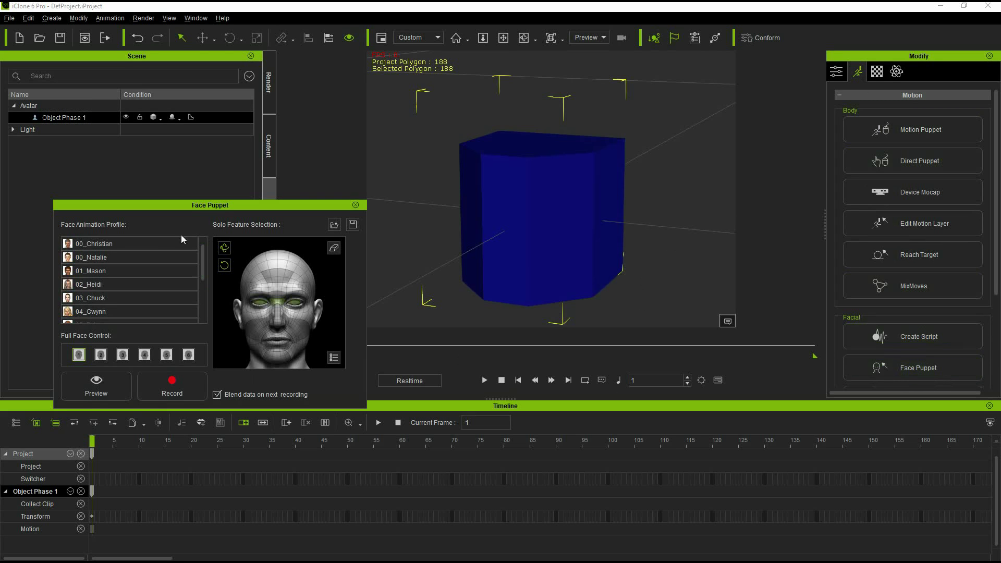
scroll(203, 282, down, 2)
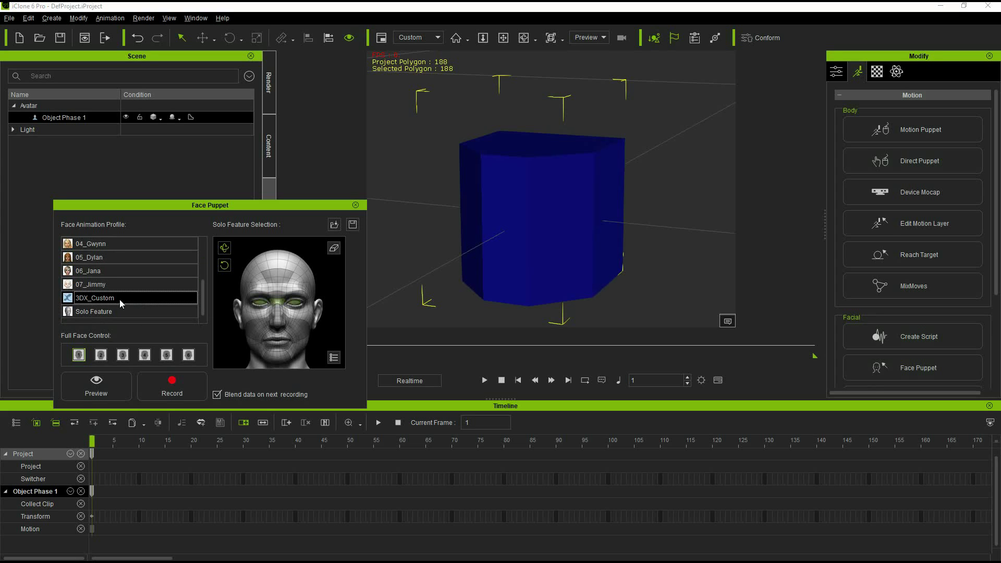
click(111, 389)
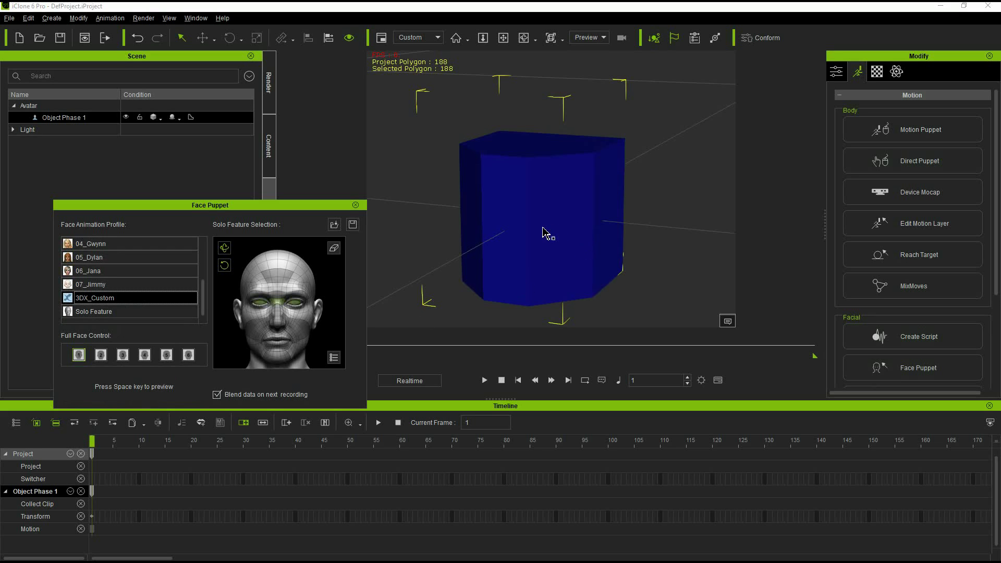
key(space)
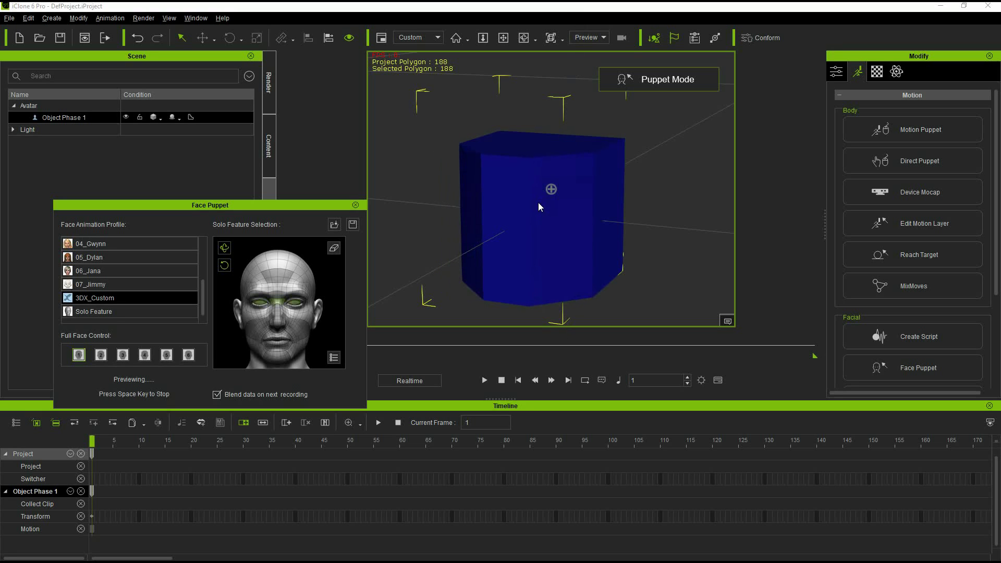
key(space)
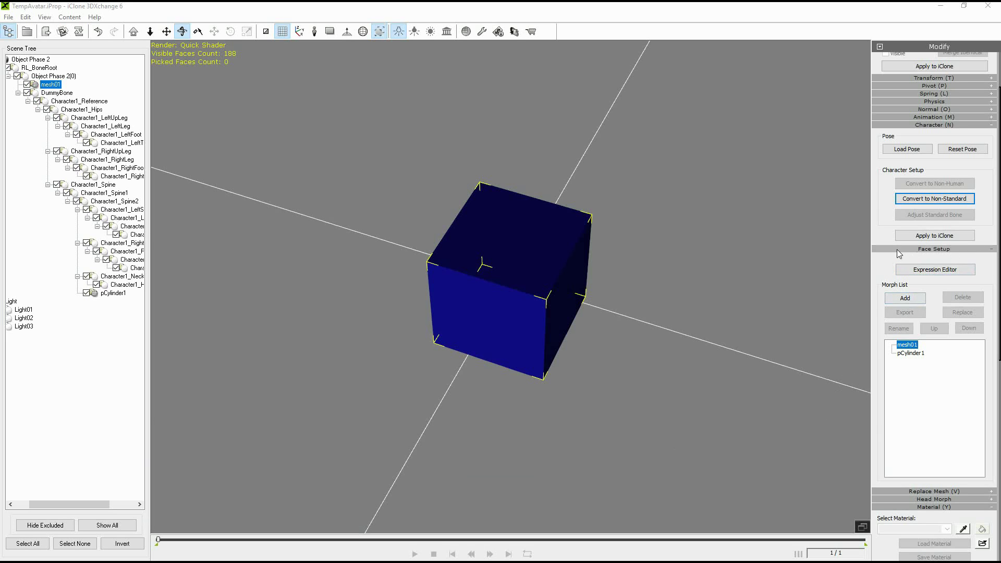
Add Object Phase 1.obj and Object Phase 3.obj as morphs under mesh01.
click(906, 299)
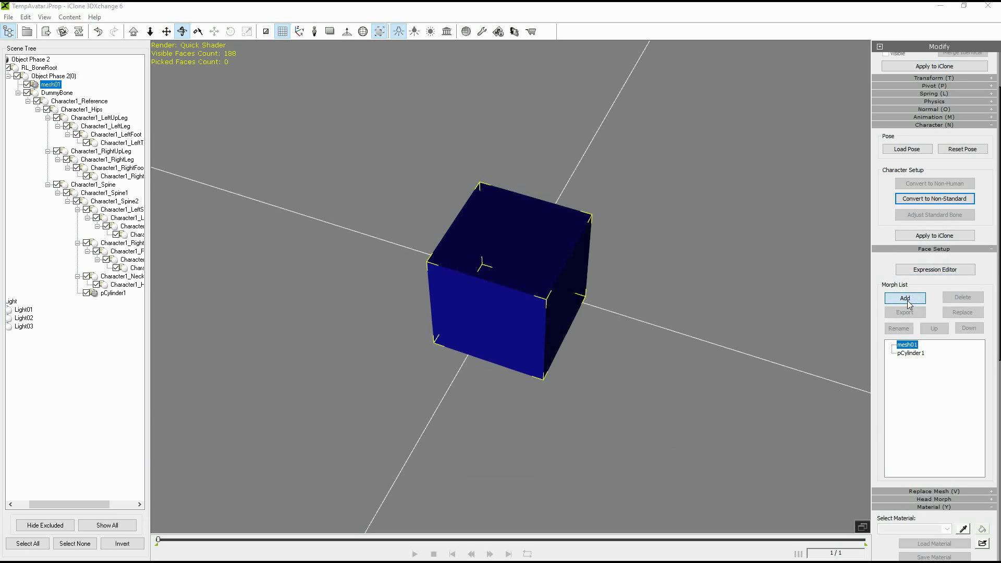
click(343, 260)
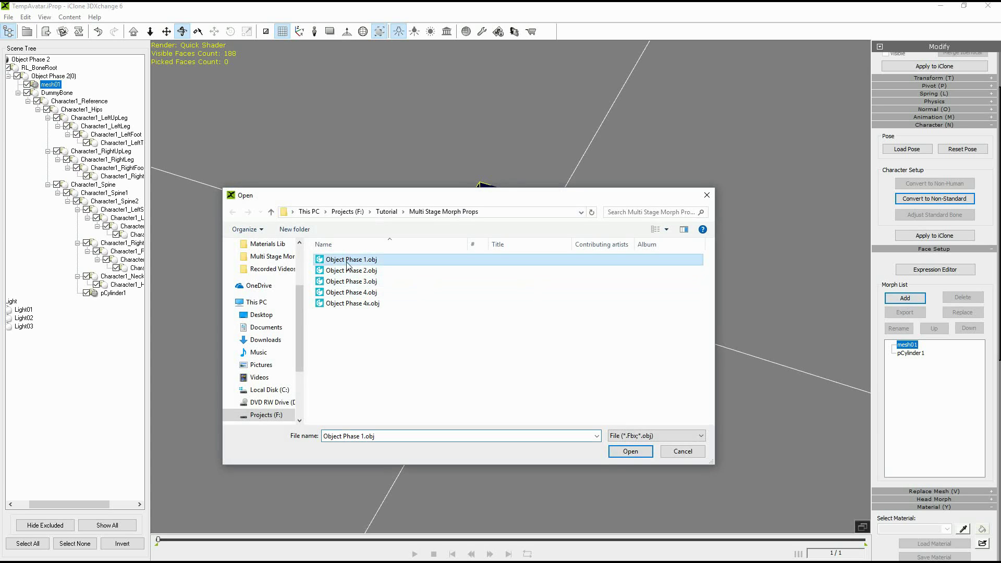
click(630, 452)
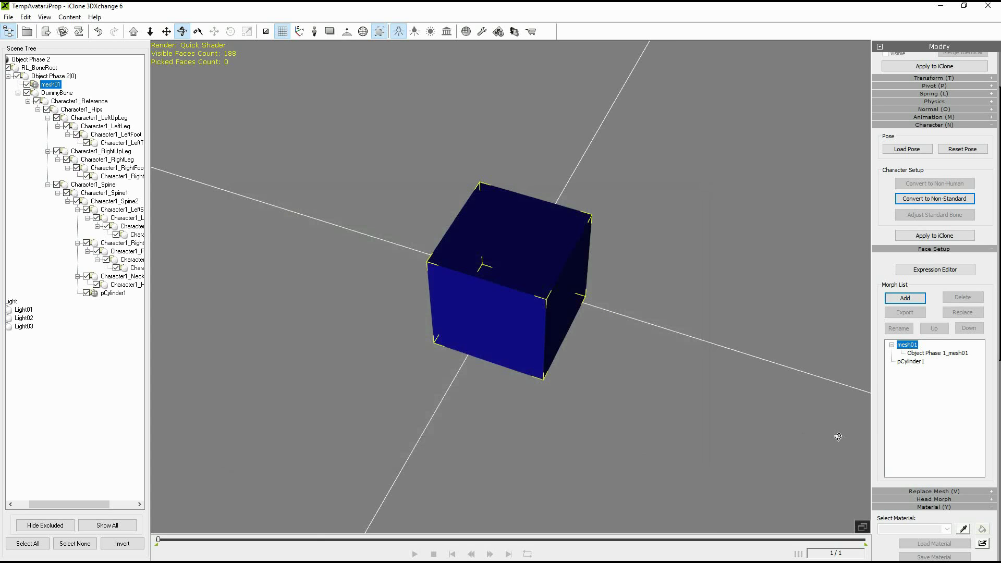
click(905, 298)
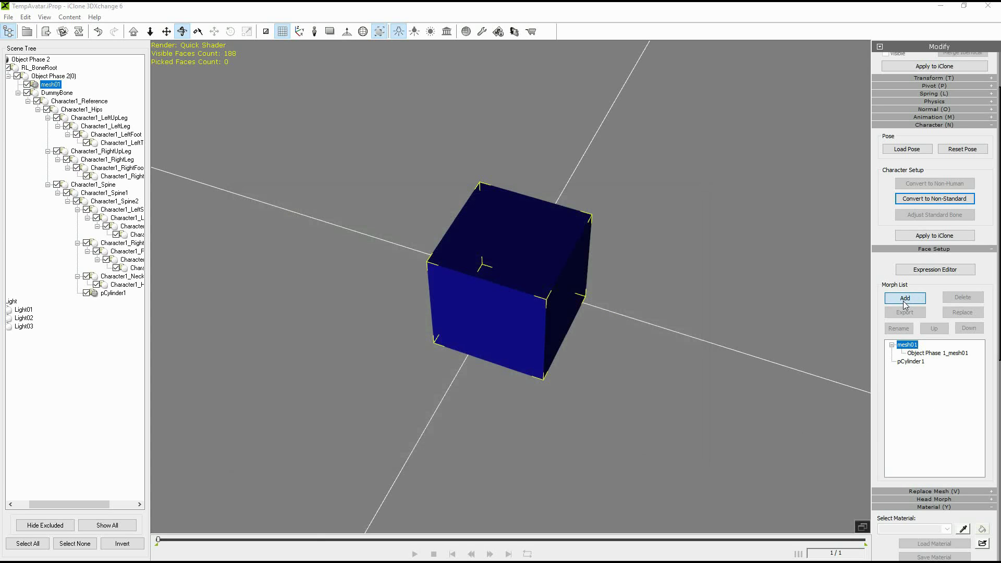
click(359, 292)
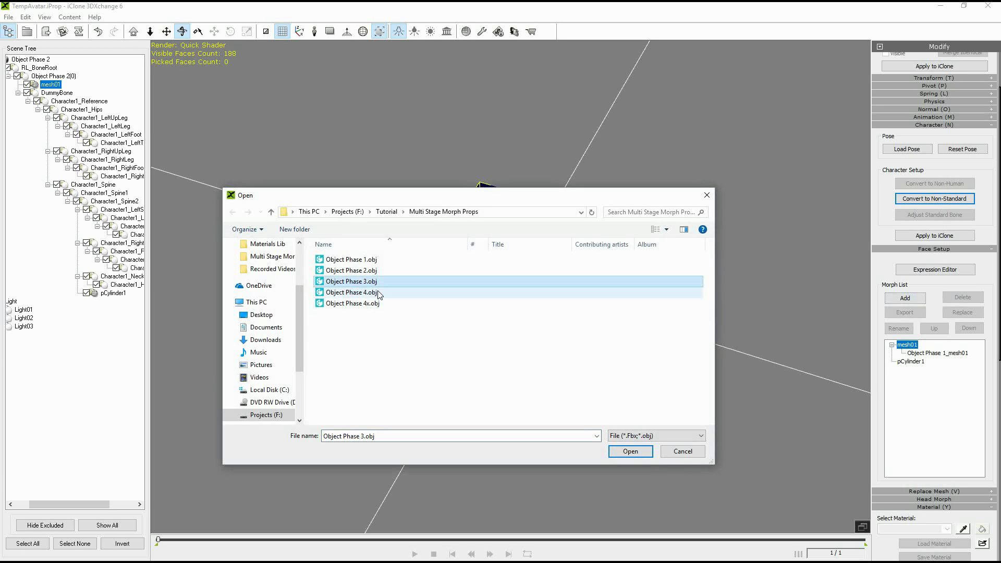
click(630, 451)
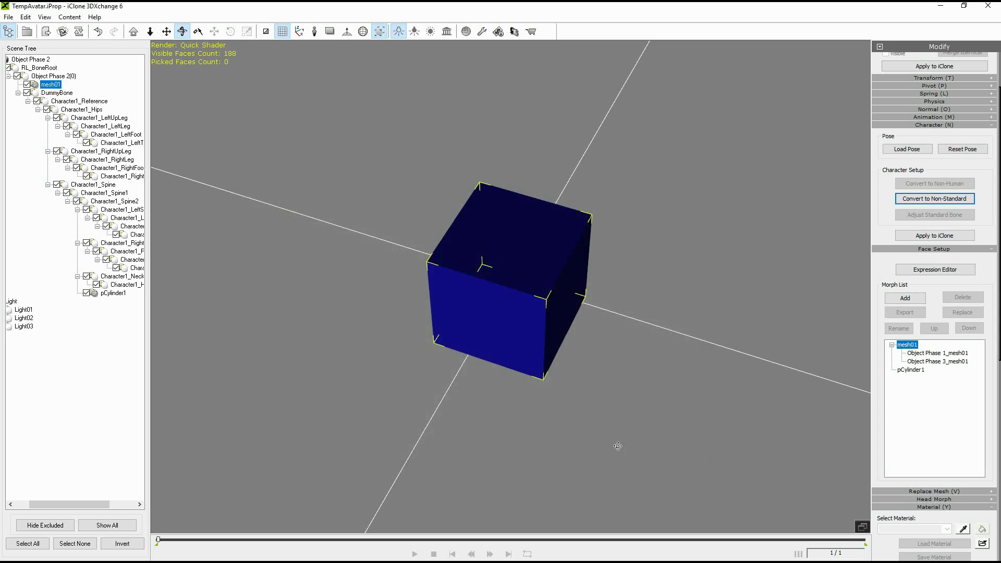
Preview the Phase 1 and Phase 3 morphs against the base cube, then open the Expression Editor.
click(914, 354)
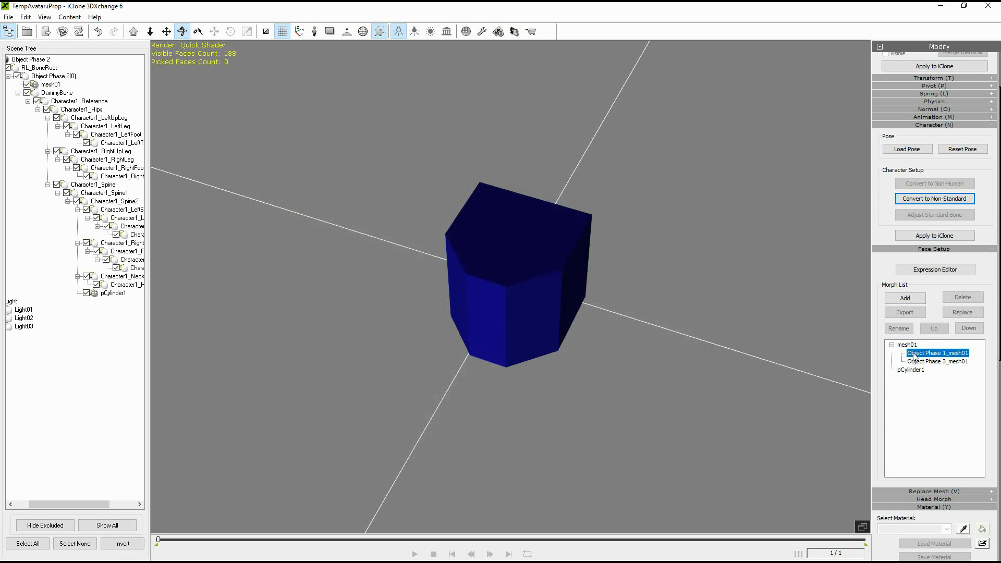
click(907, 346)
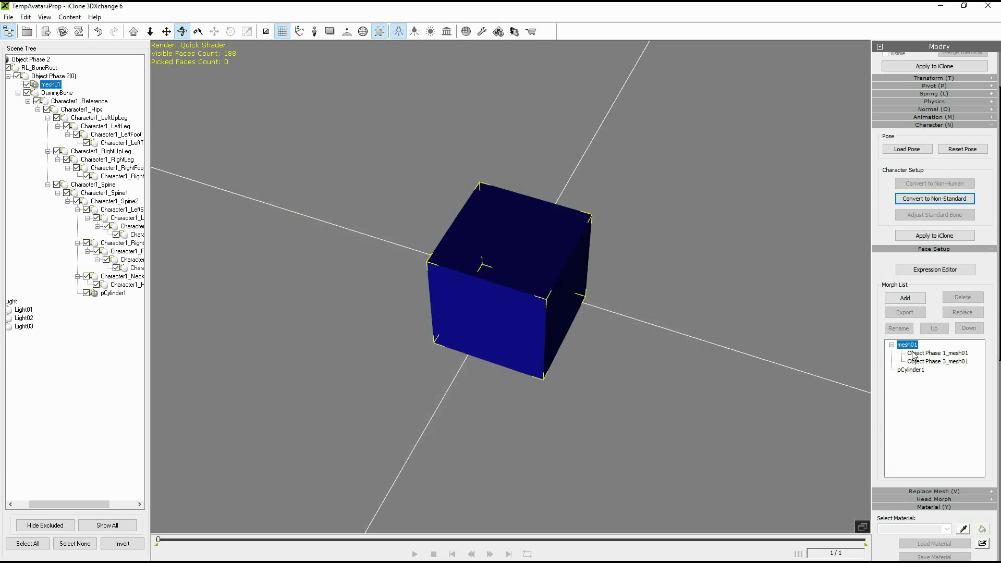
click(916, 361)
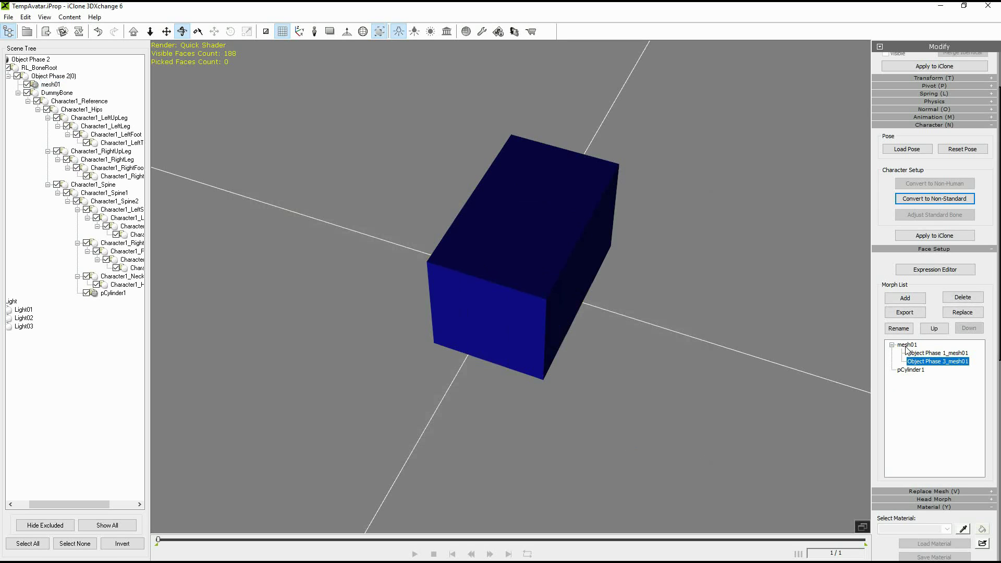
click(907, 345)
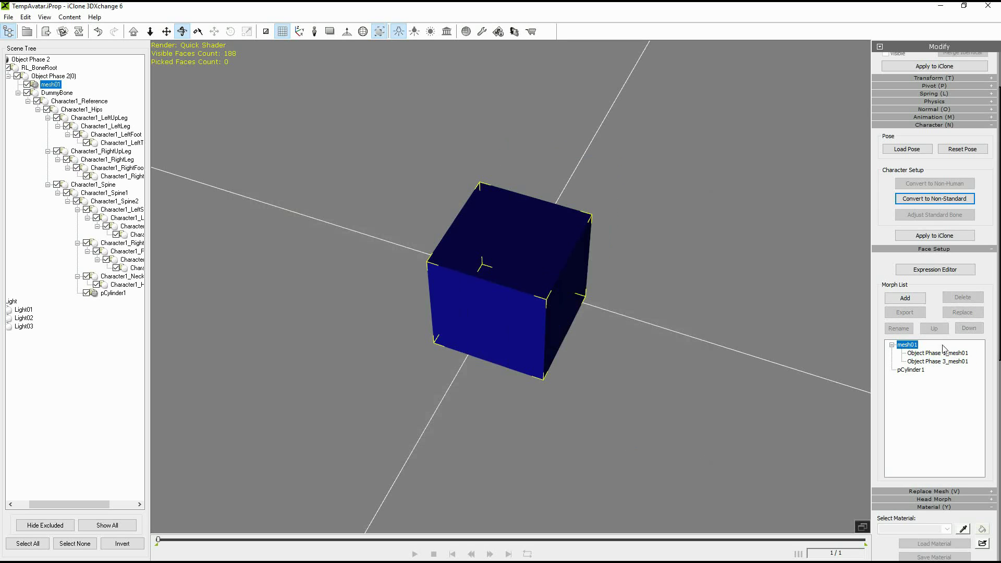
click(933, 270)
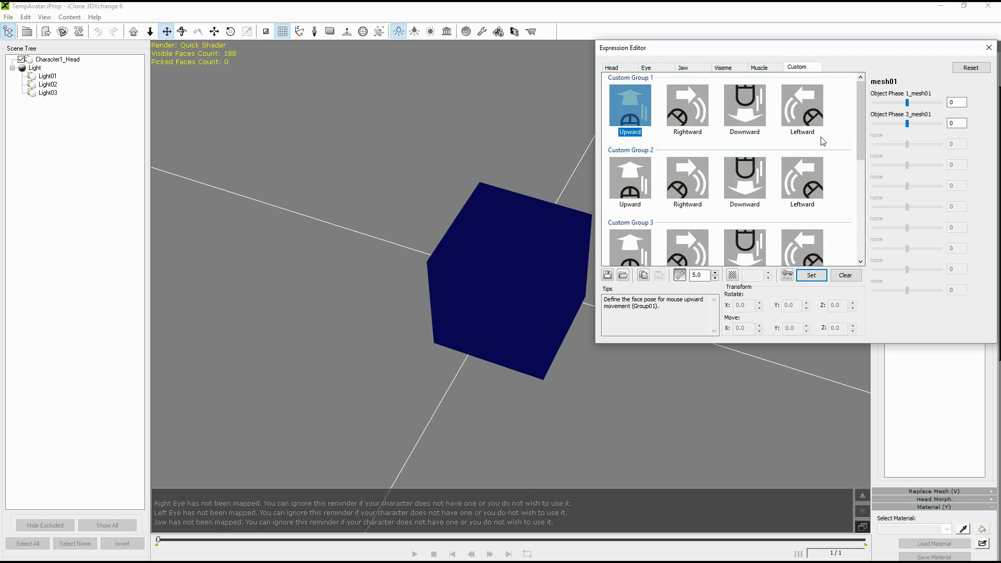
Set Object Phase 1_mesh01 to 100 on the Upward custom expression.
click(955, 103)
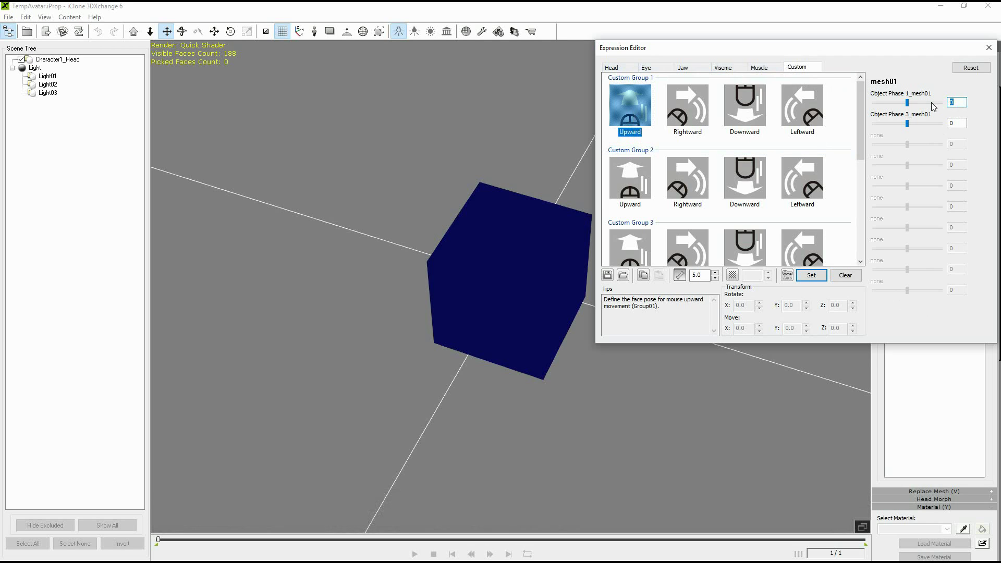
text(100)
click(812, 277)
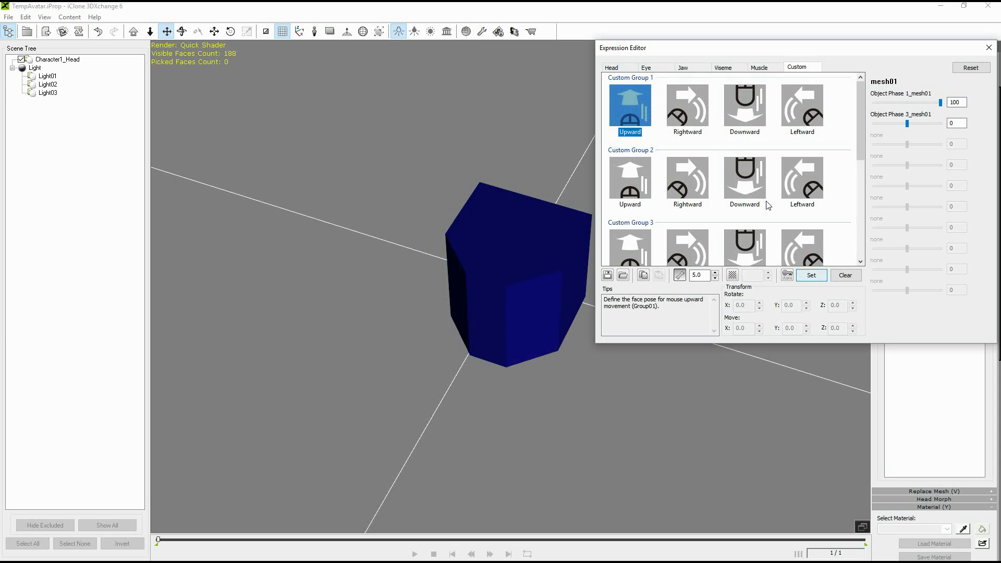
Set Object Phase 3_mesh01 to 100 on the Rightward expression and close the editor.
click(688, 107)
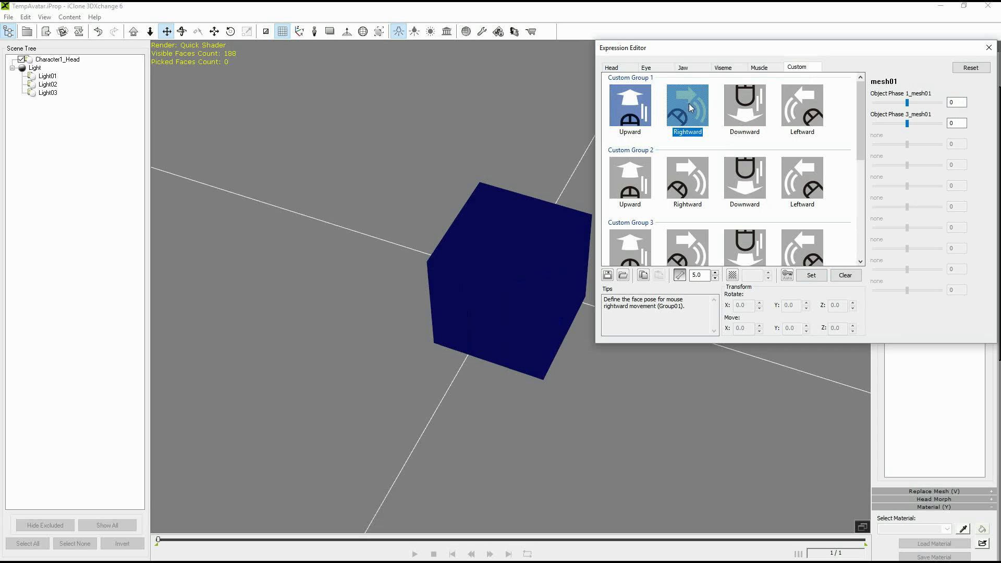
double_click(950, 123)
text(100)
click(812, 275)
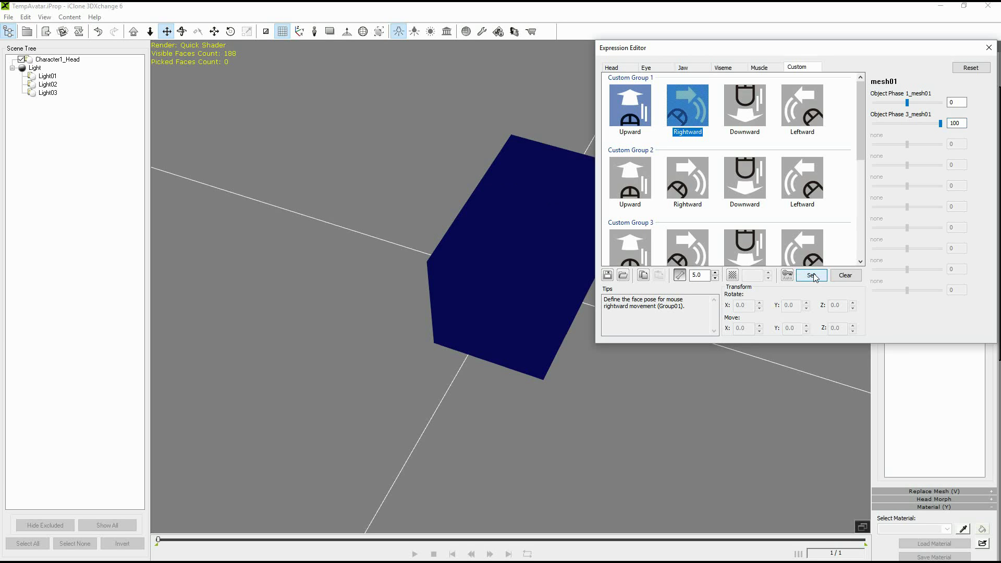
click(989, 49)
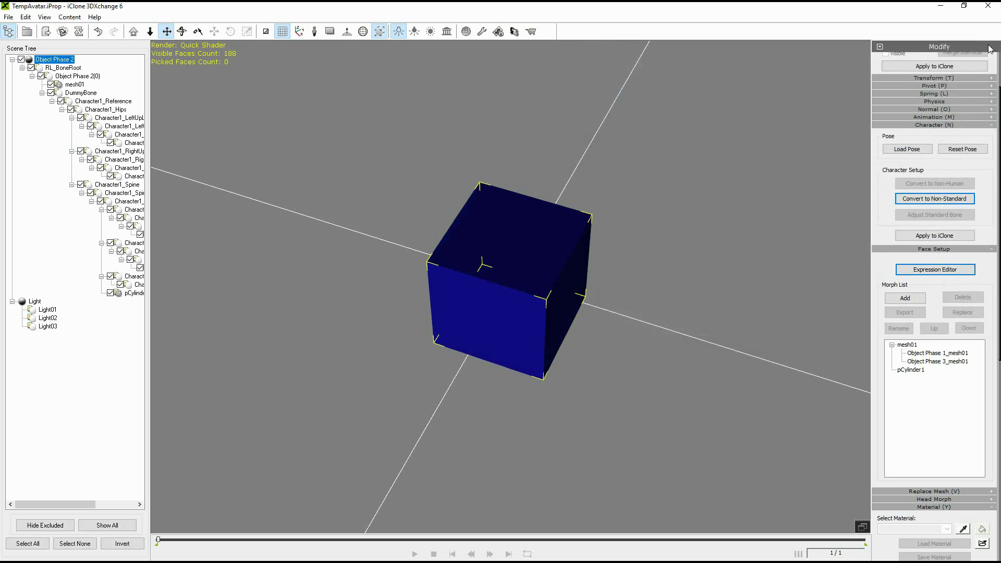
Apply the Object Phase 2 cube with its custom expressions to iClone.
drag(999, 299, 998, 242)
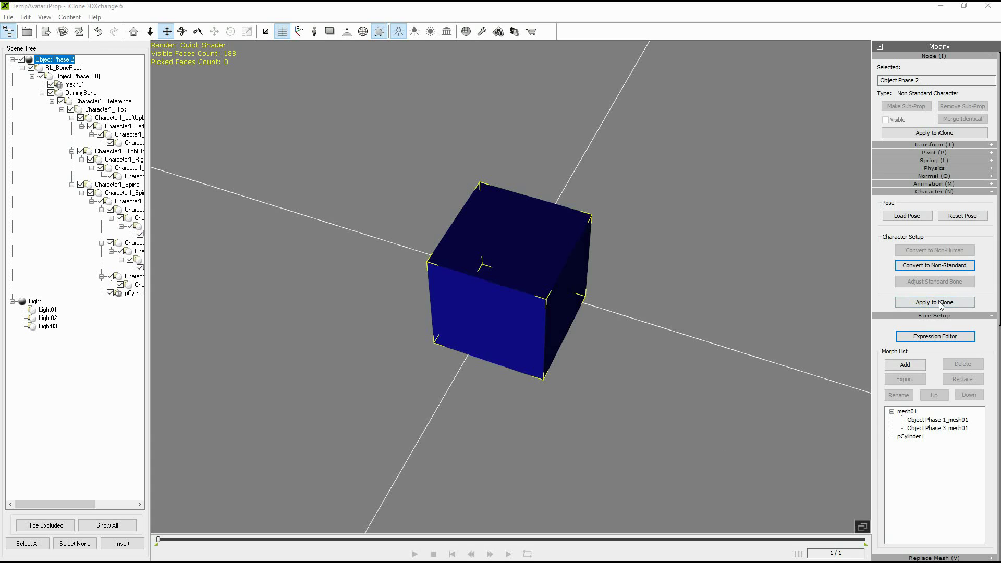
click(933, 134)
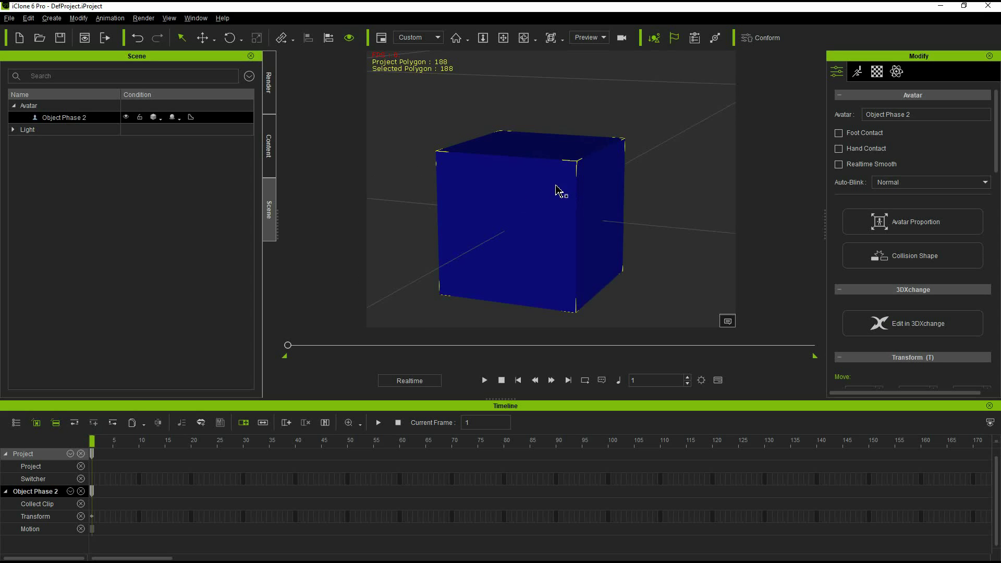
Orbit slightly around the cube and open Face Puppet from the Motion tools.
scroll(558, 190, down, 3)
click(524, 38)
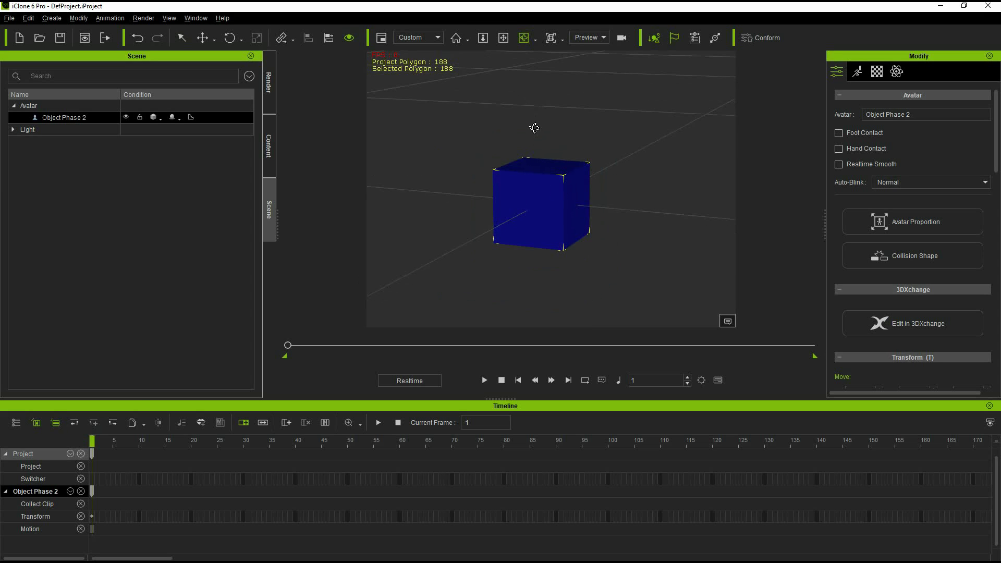
drag(532, 128, 532, 155)
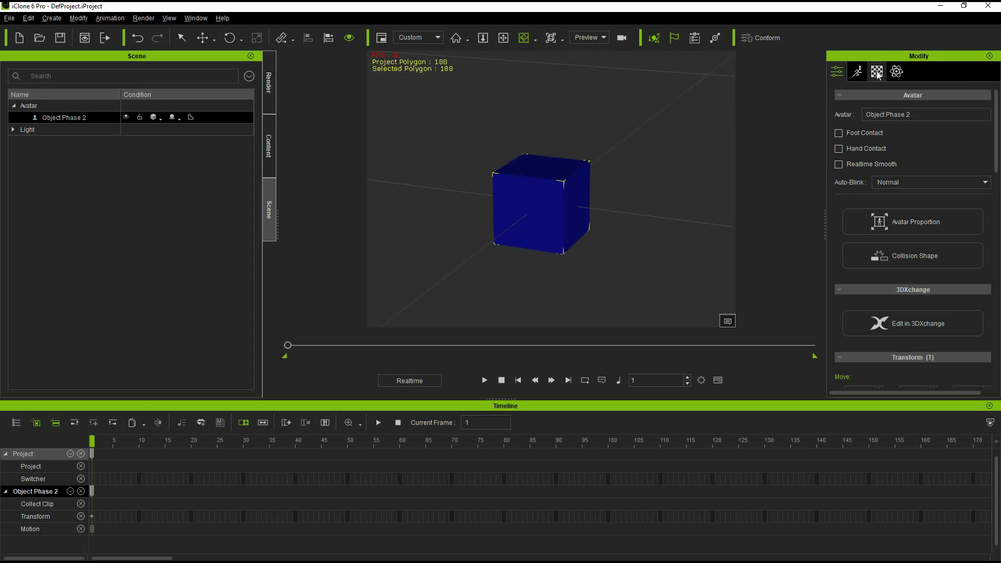
click(857, 72)
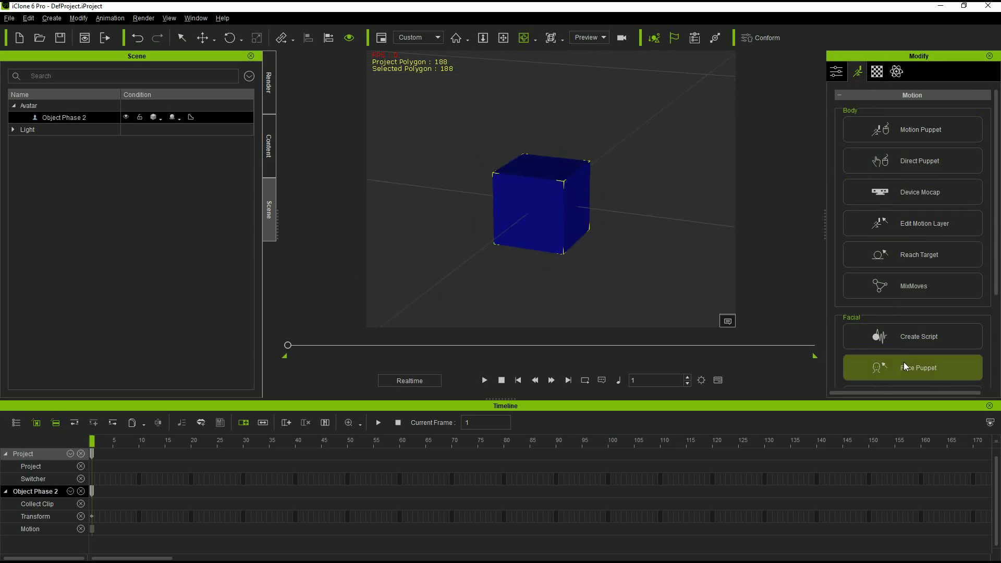
click(922, 373)
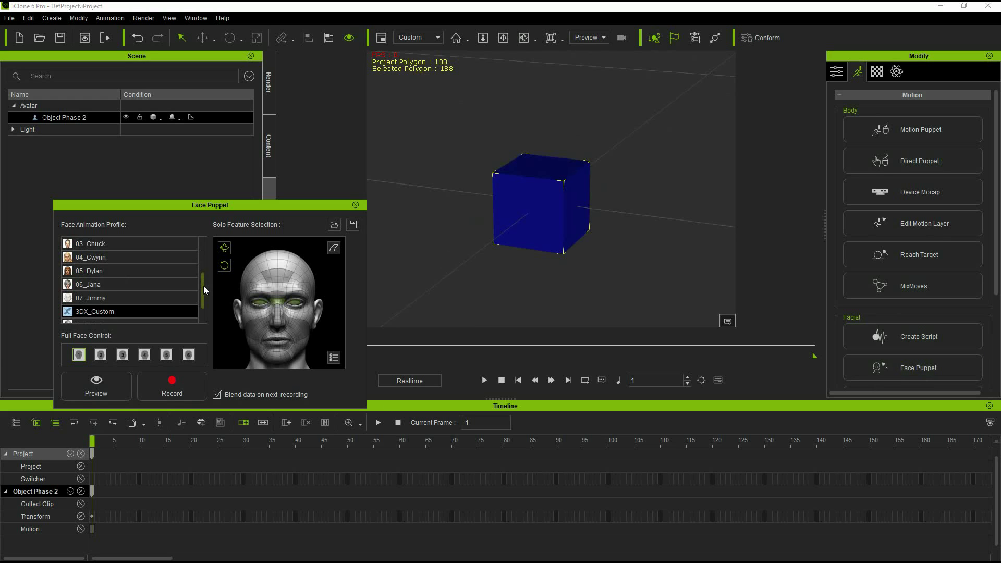
Run a live 3DX_Custom Face Puppet preview of the cube, then stop it.
mouse_move(203, 286)
mouse_down()
mouse_move(204, 248)
mouse_move(205, 306)
mouse_up()
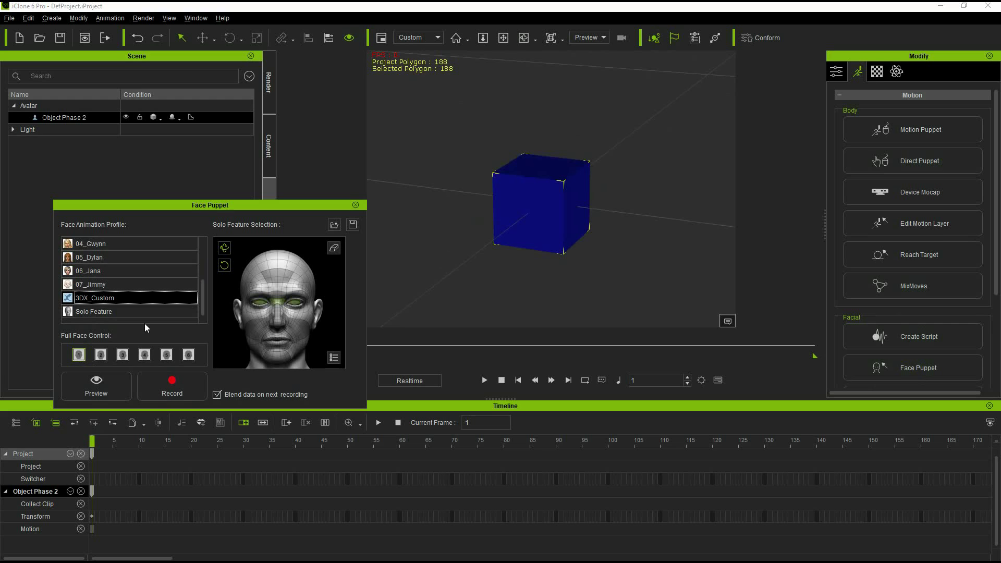
click(103, 388)
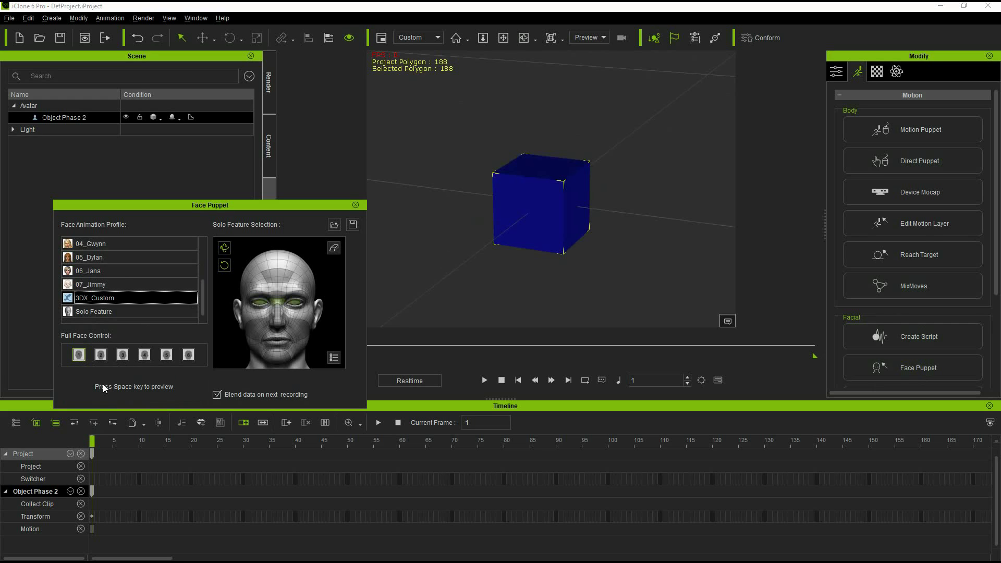
key(space)
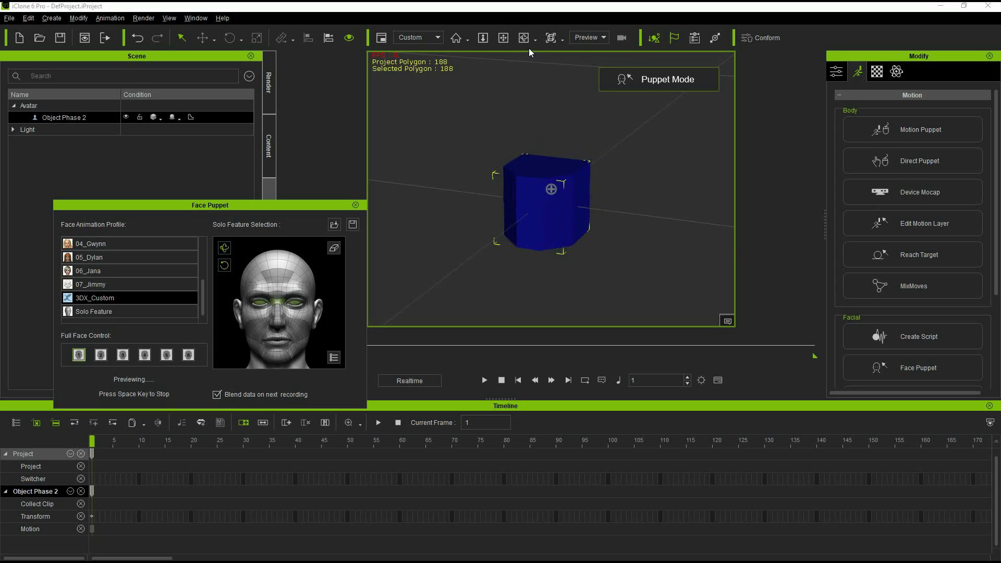
key(space)
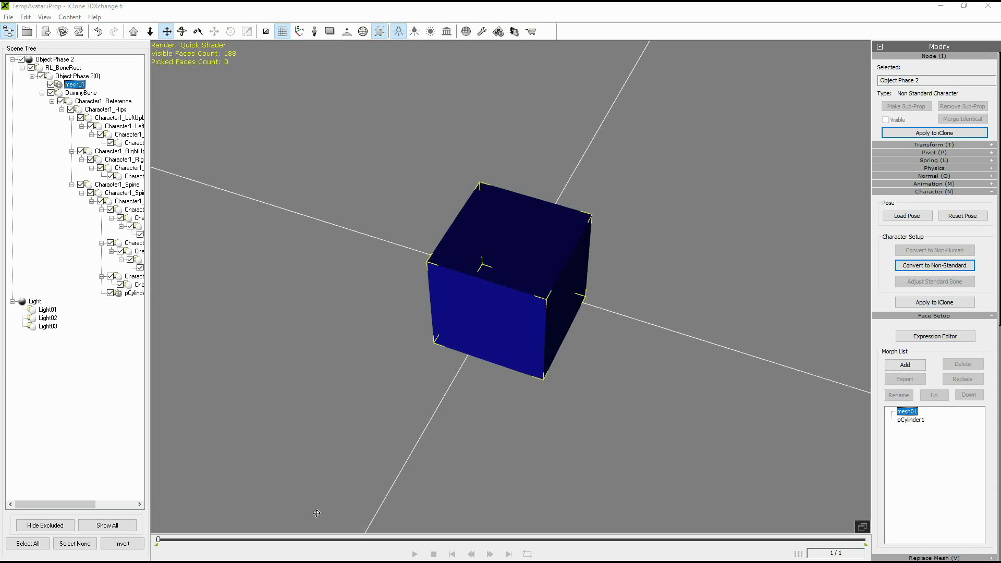
Add Object Phase 1.obj, 3.obj and 4.obj as morph targets under mesh01.
click(907, 365)
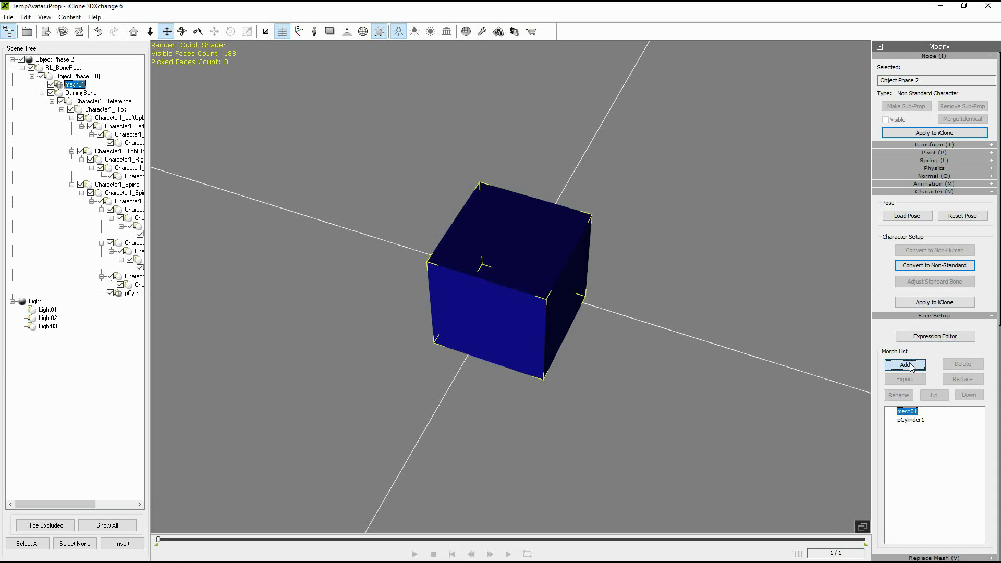
click(366, 260)
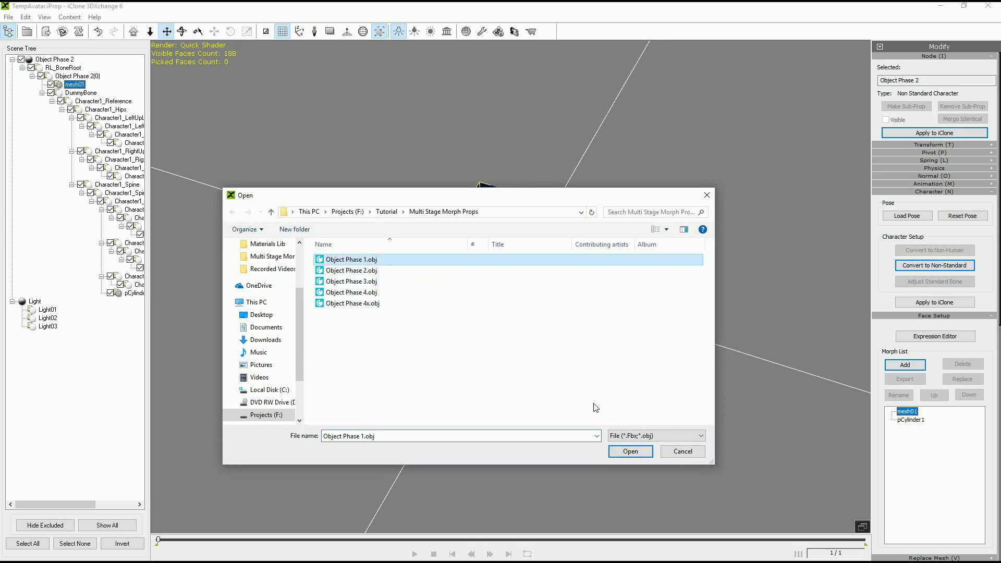
click(630, 451)
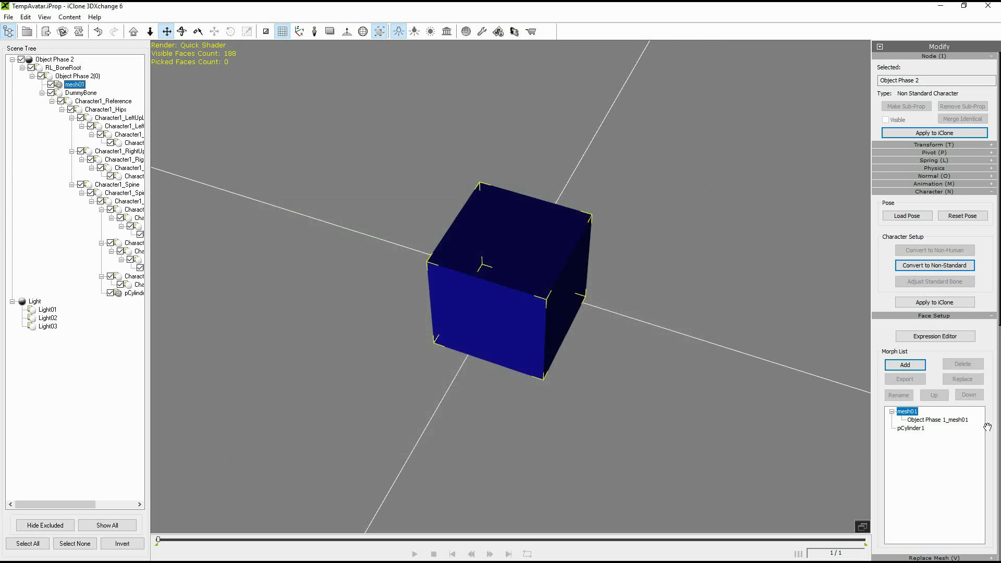
click(906, 365)
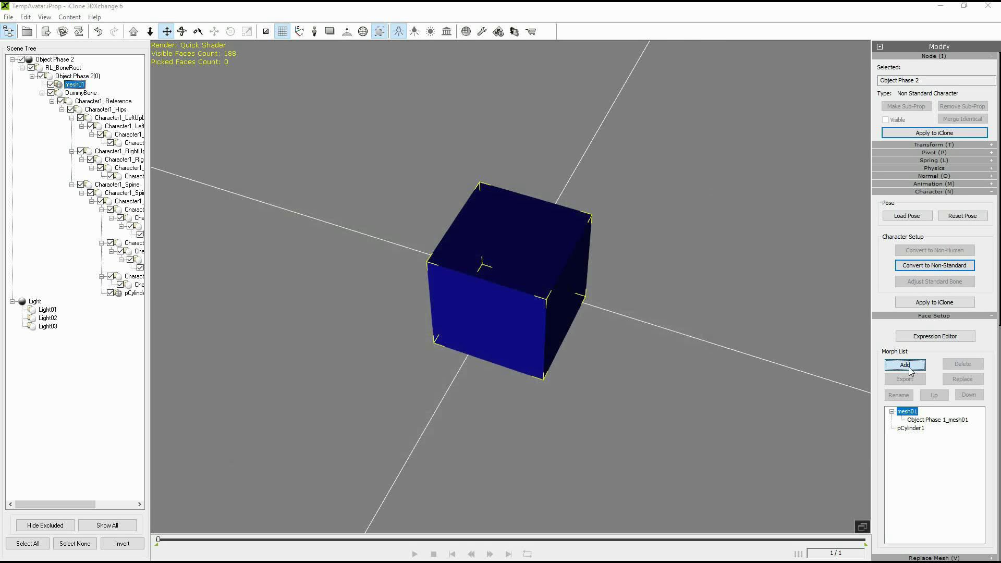
click(361, 282)
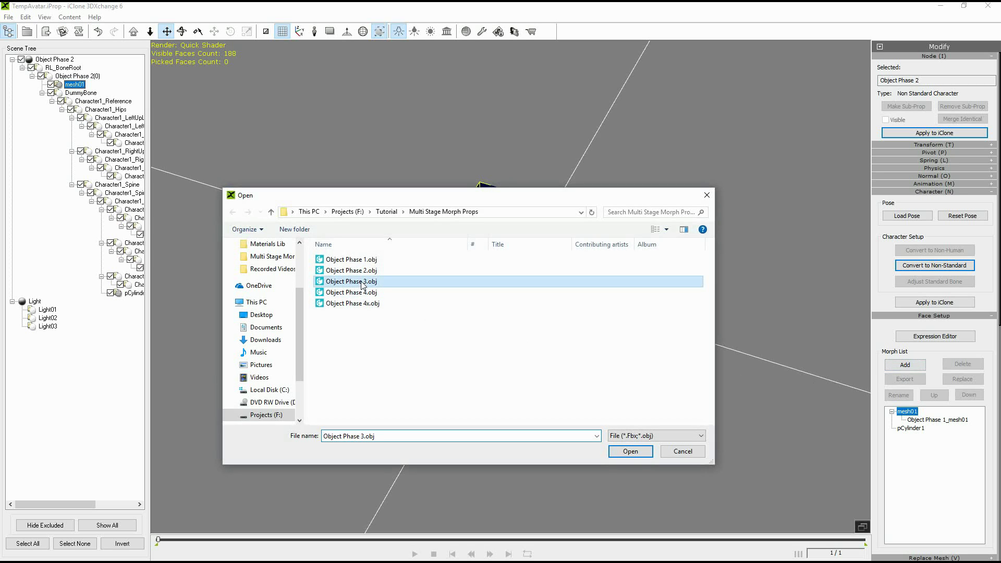
click(631, 451)
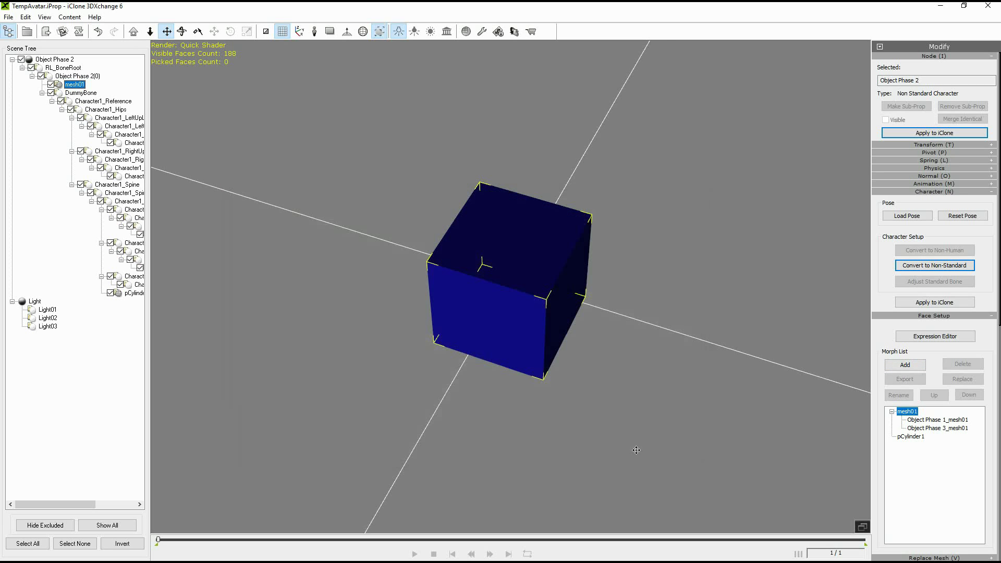
click(906, 365)
click(372, 293)
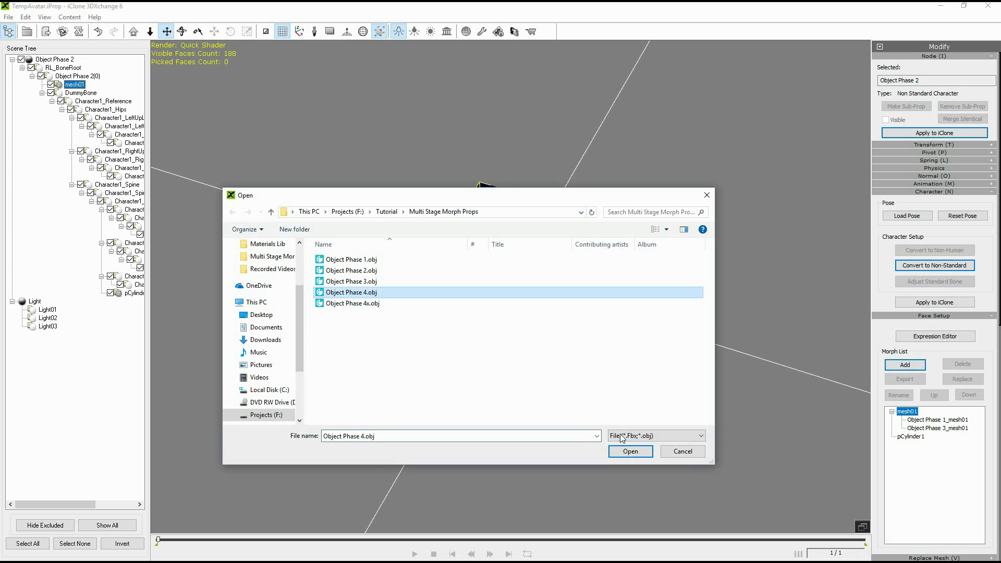
click(630, 451)
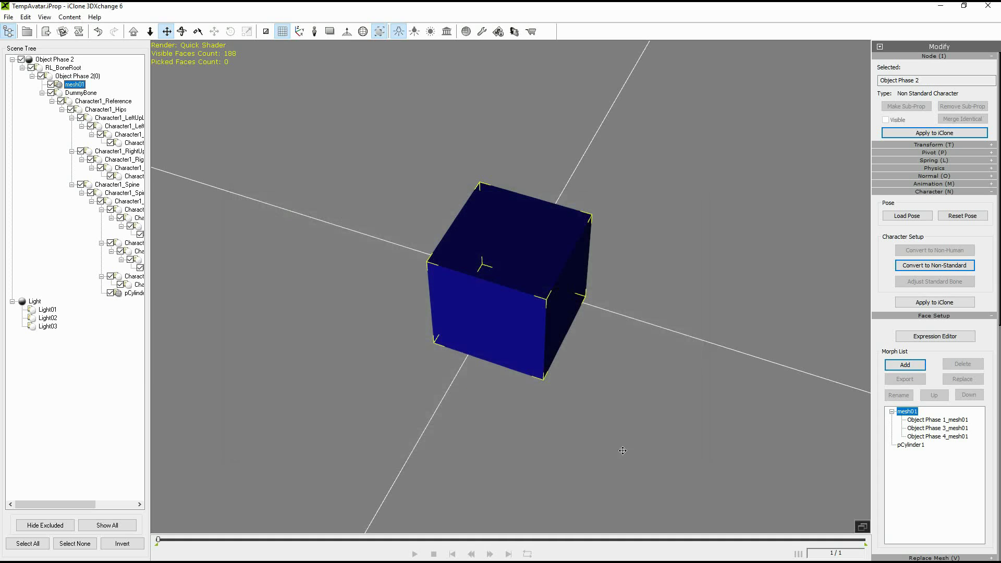
Preview the Phase 1, 3 and 4 morphed shapes, returning to the base cube each time.
click(917, 421)
click(908, 412)
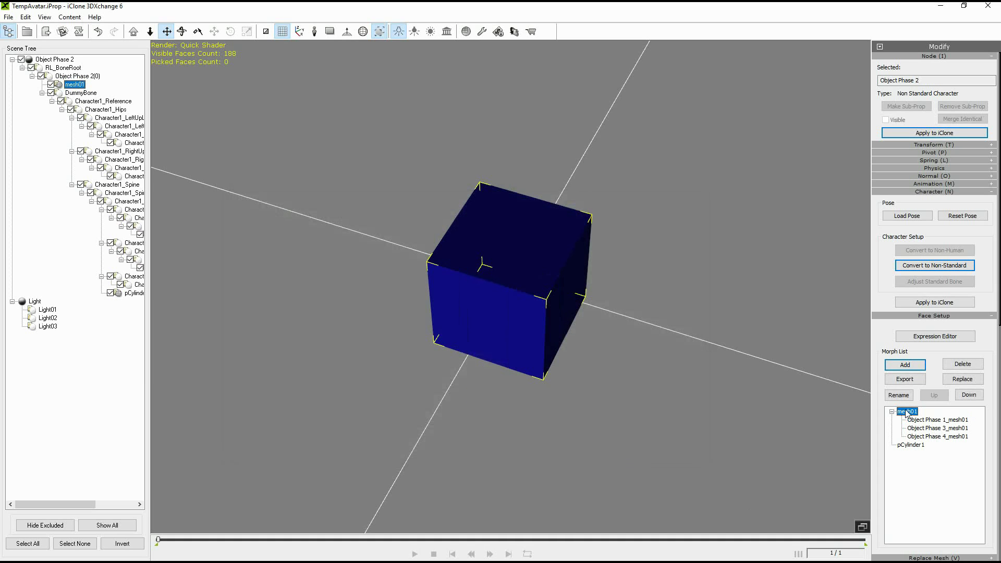
click(931, 428)
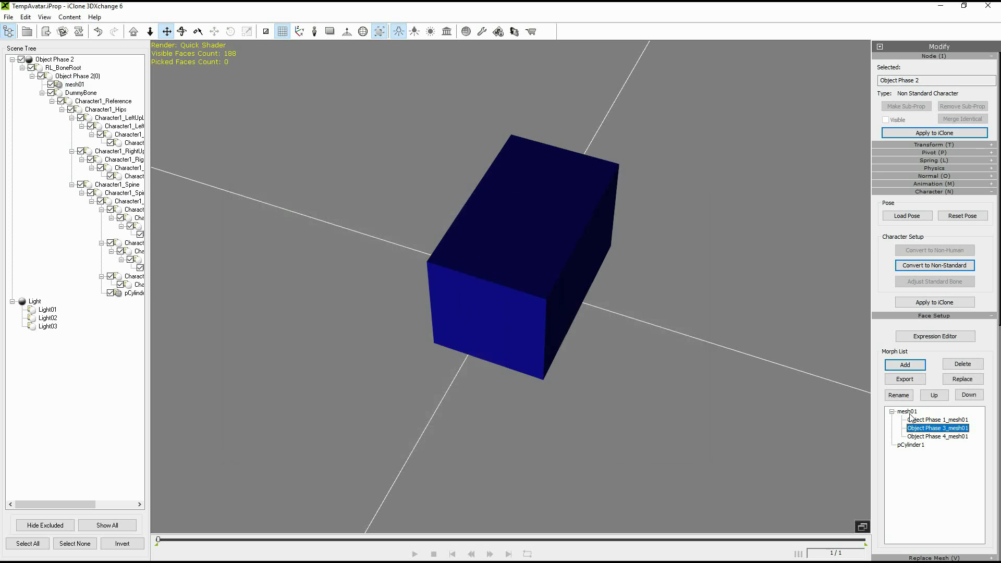
click(907, 411)
click(935, 438)
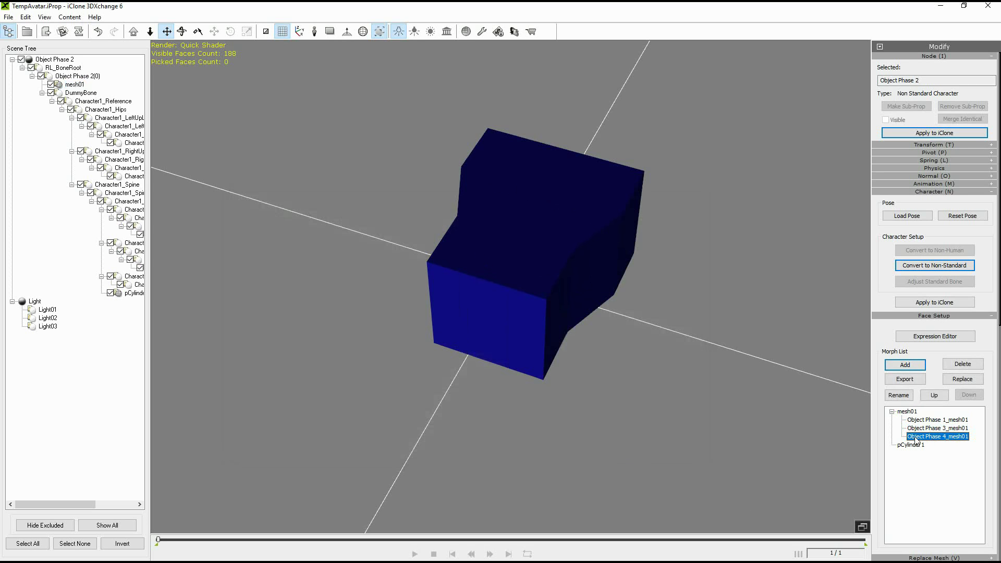
click(908, 412)
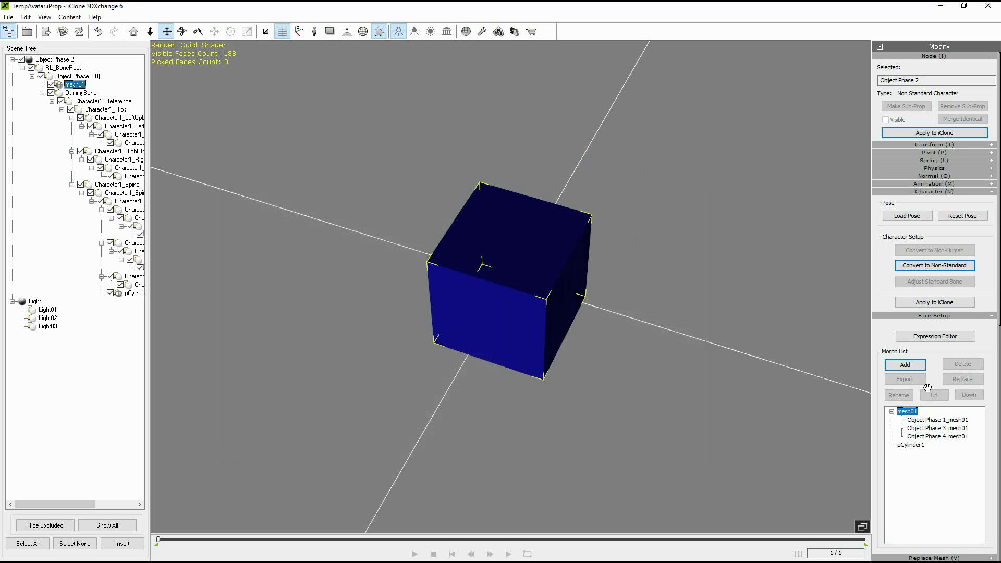
In the Expression Editor, set Upward to Object Phase 1_mesh01 at 100.
click(934, 337)
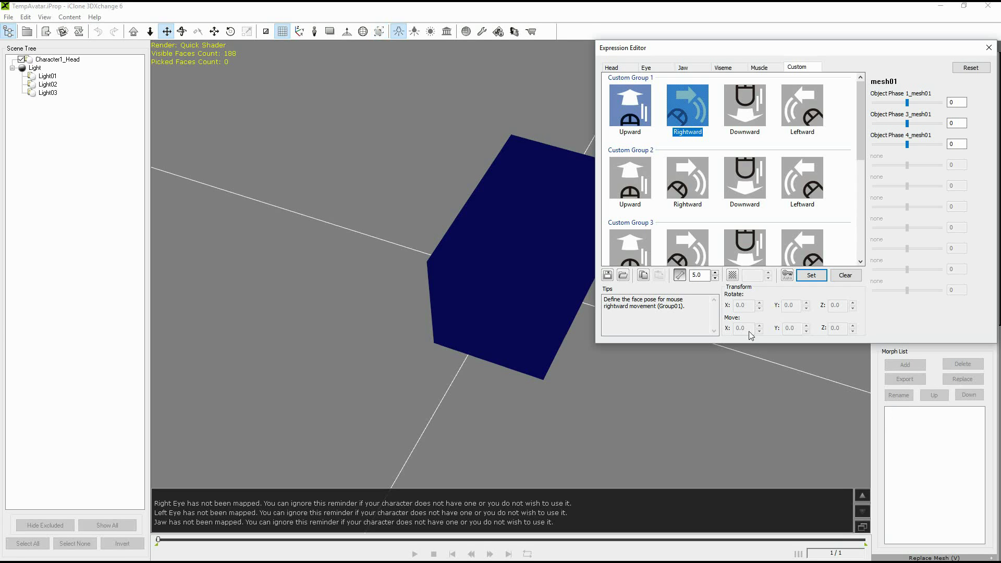
click(626, 112)
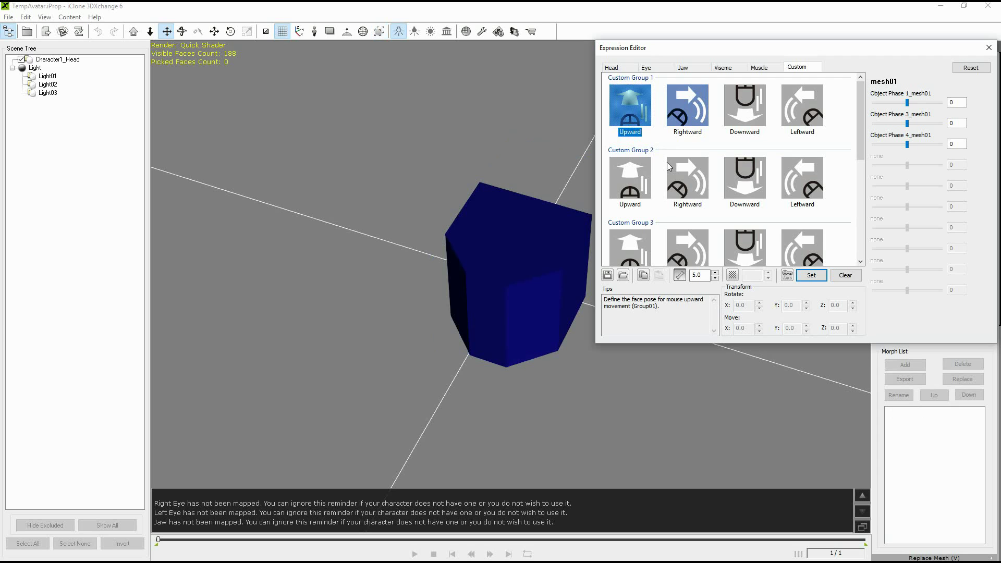
double_click(957, 102)
text(1)
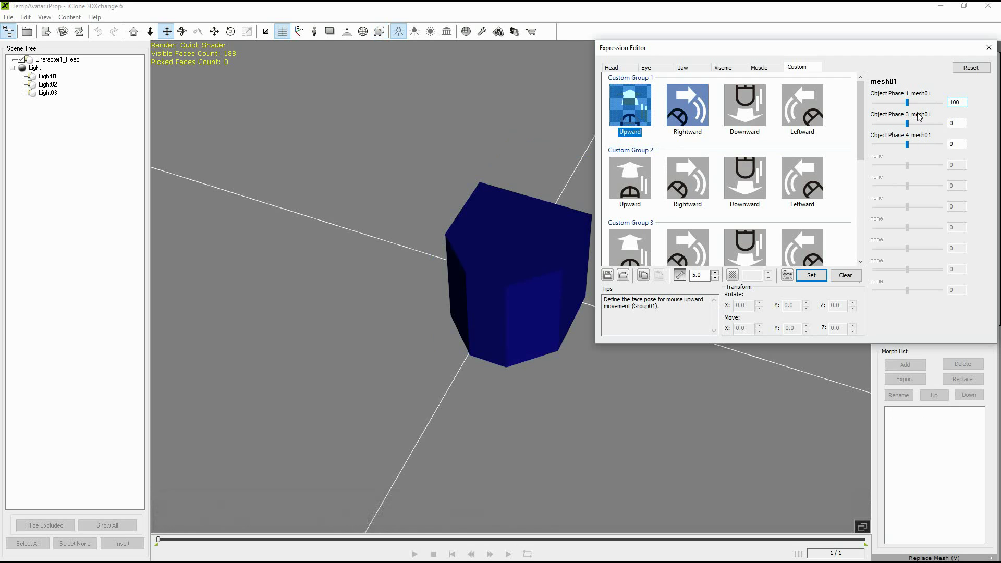
text(00)
click(811, 275)
Set Rightward to Object Phase 3_mesh01 and Downward to Phase 4_mesh01, both at 100.
click(691, 112)
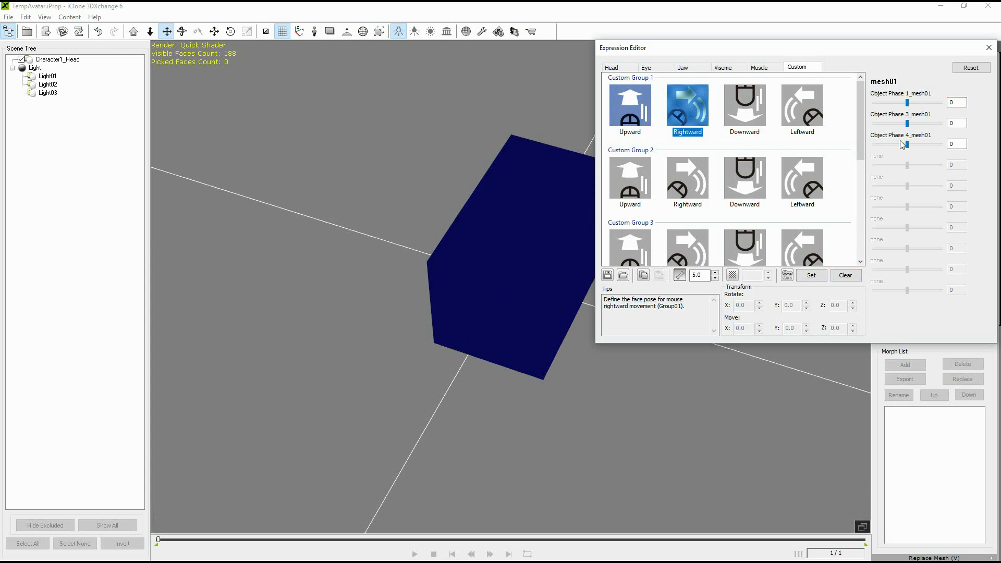
double_click(958, 123)
text(100)
click(813, 278)
click(957, 144)
click(747, 112)
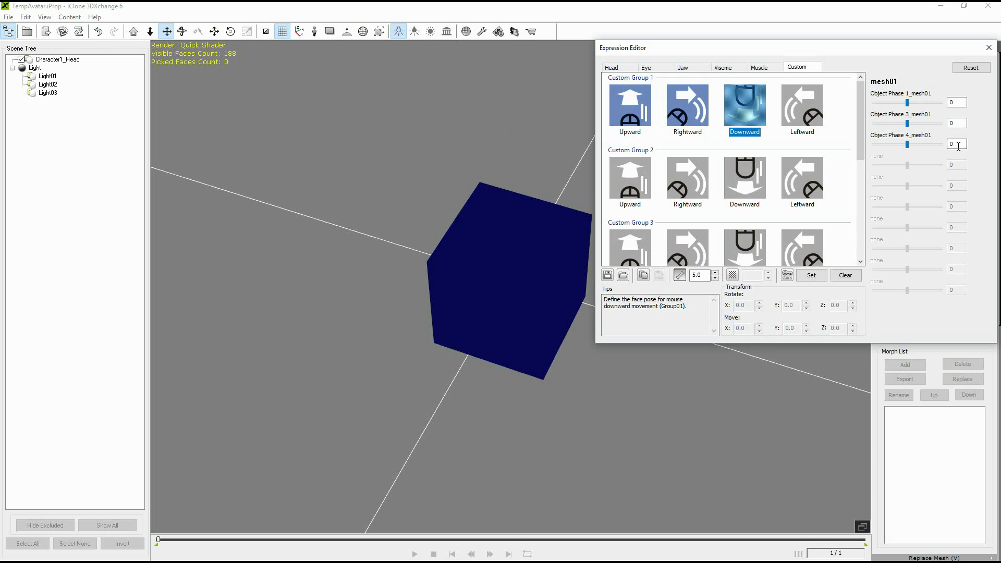
text(100)
click(811, 275)
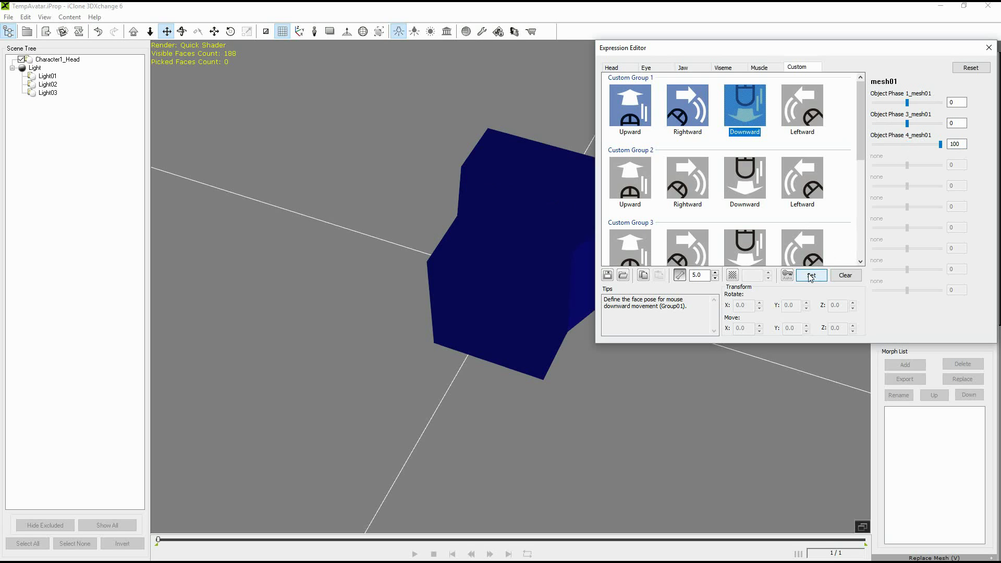
Check the Upward, Rightward and Downward poses, close the editor and apply to iClone.
click(645, 107)
click(686, 115)
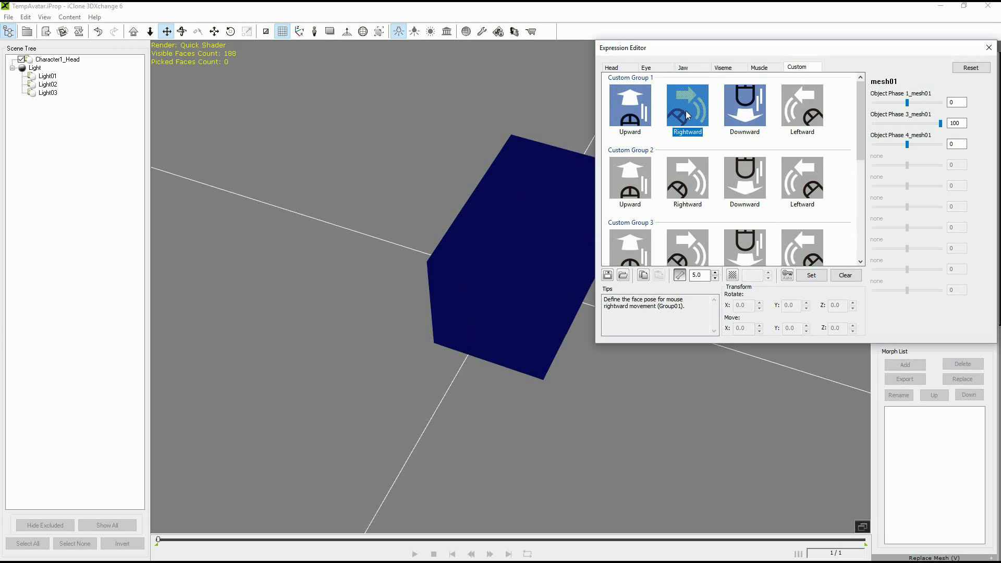
click(742, 115)
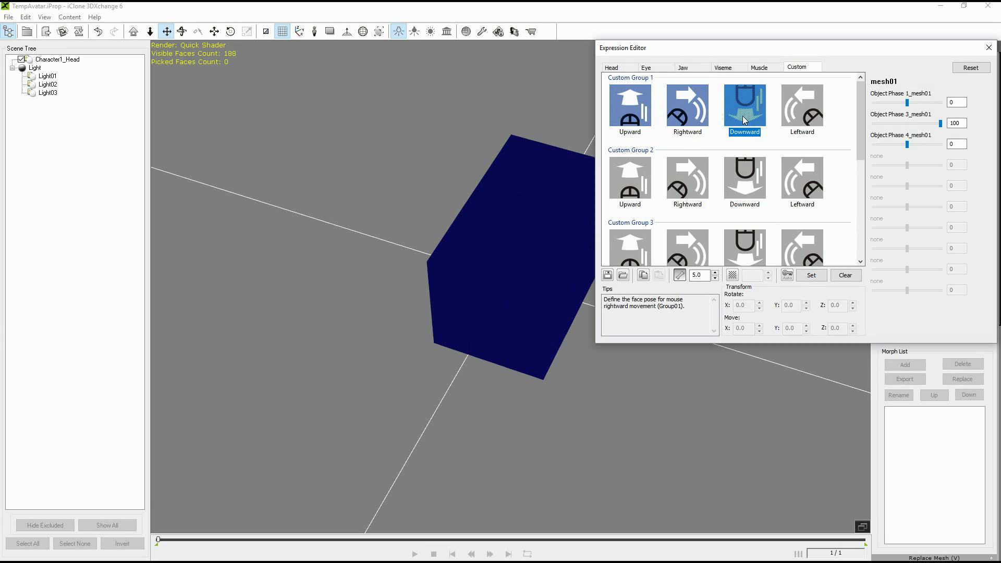
click(989, 48)
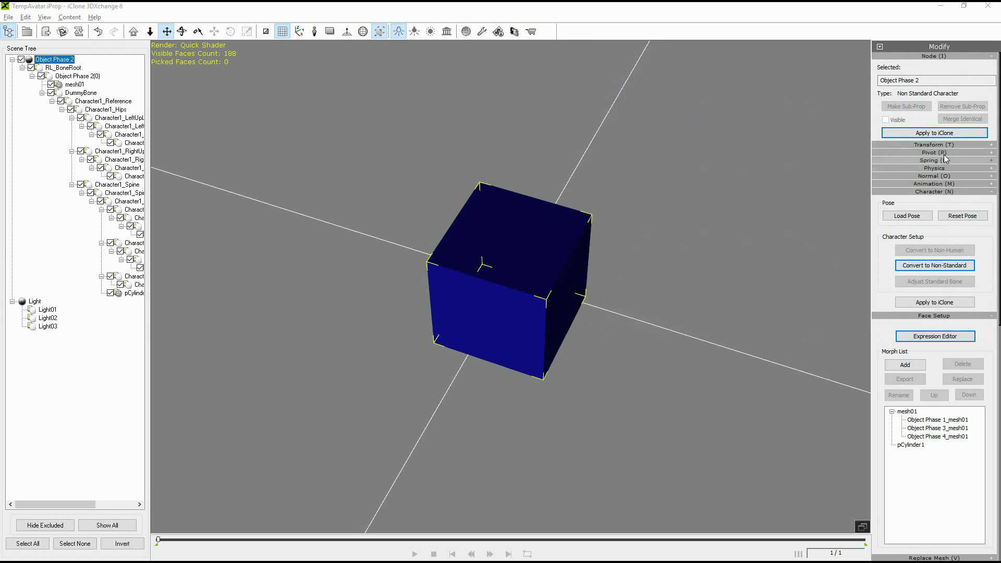
click(943, 133)
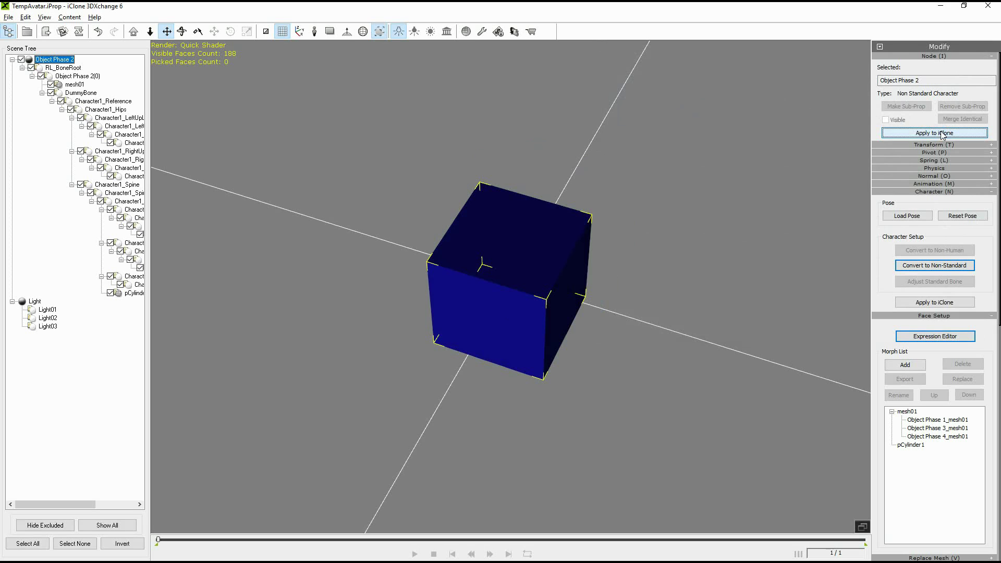
Switch to iClone 6 Pro and open Face Puppet on the cube with 3DX_Custom, armed for Preview.
key(alt+Tab)
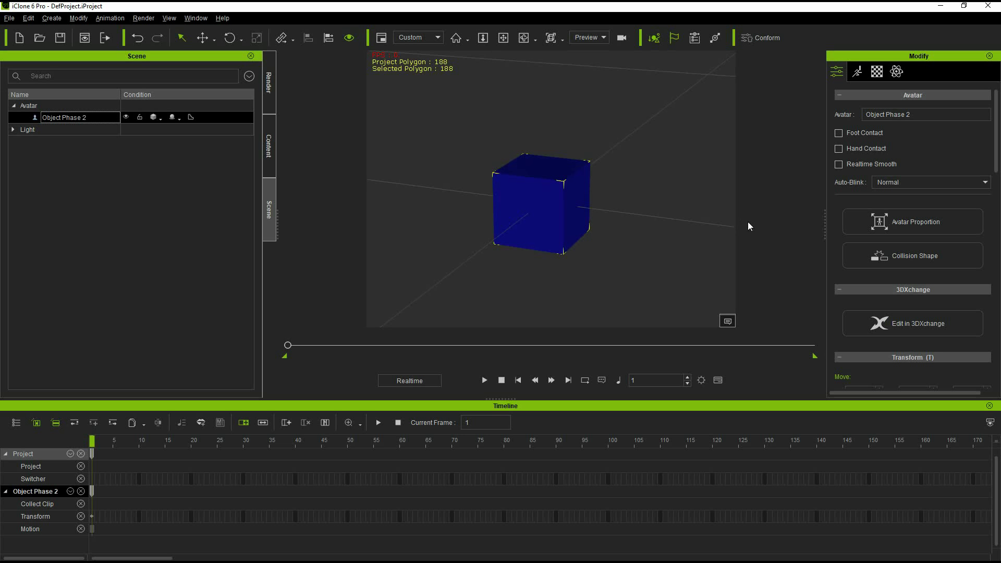
click(857, 71)
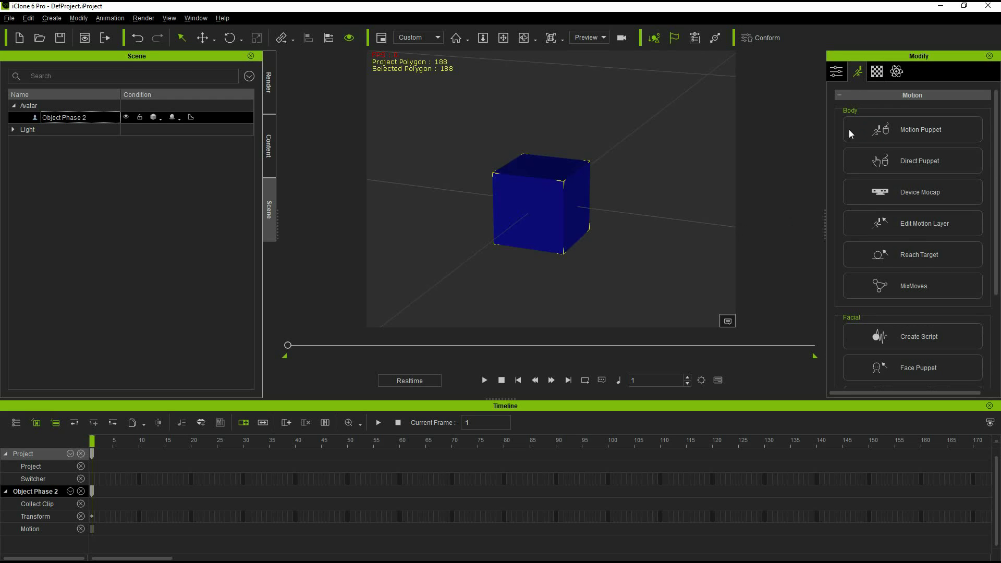
click(915, 369)
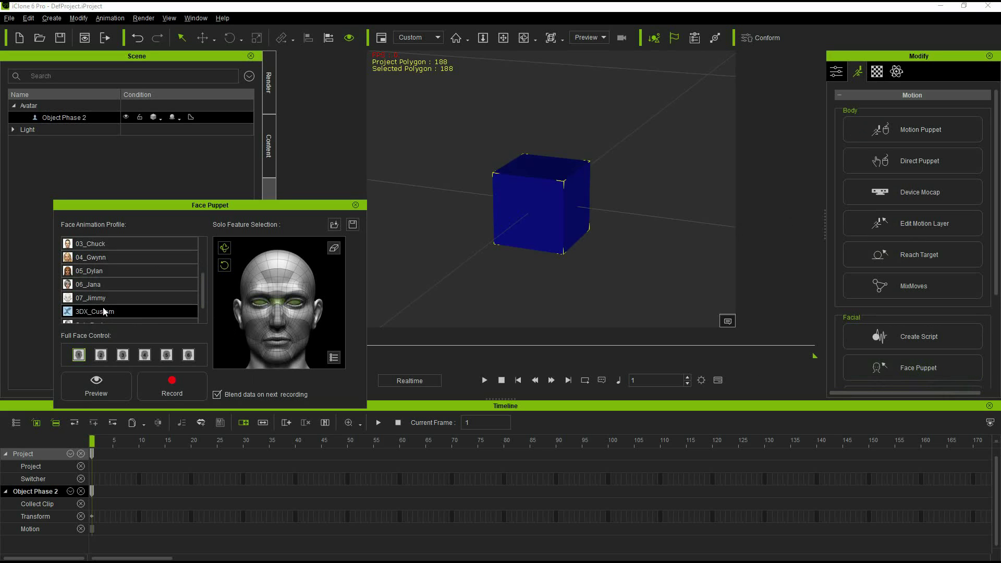
click(98, 385)
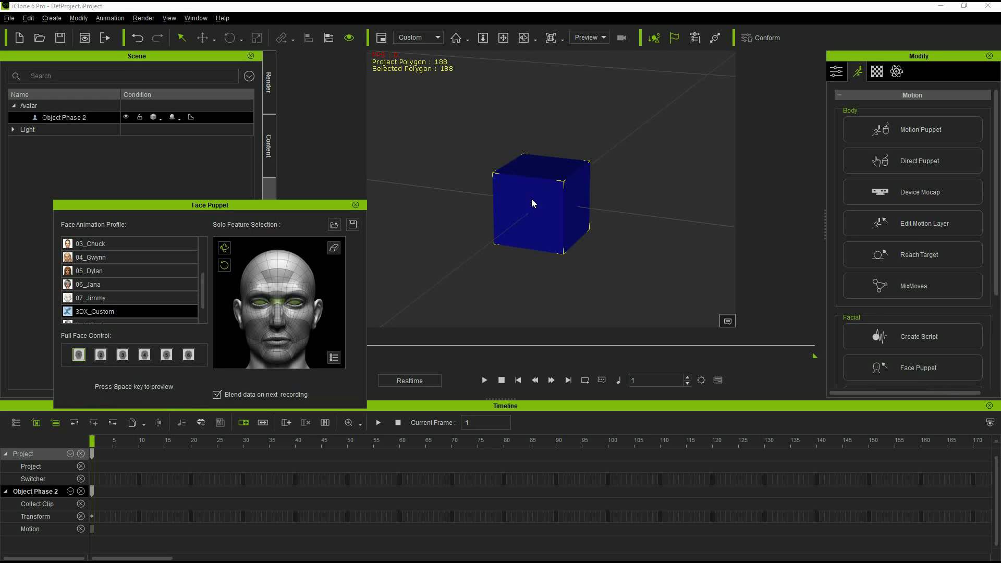
Start the live Face Puppet preview to drive the cube's Phase morphs with the mouse.
key(space)
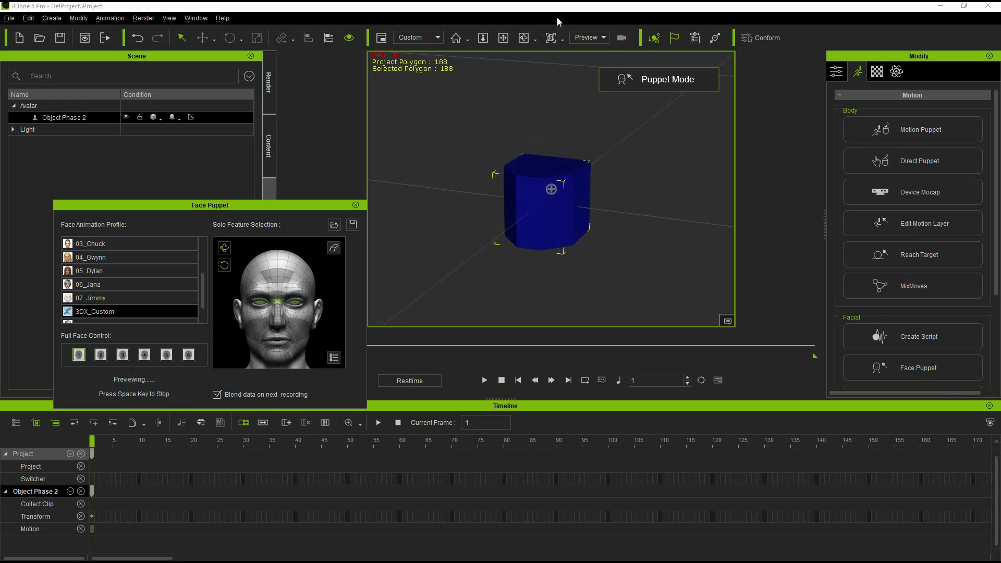